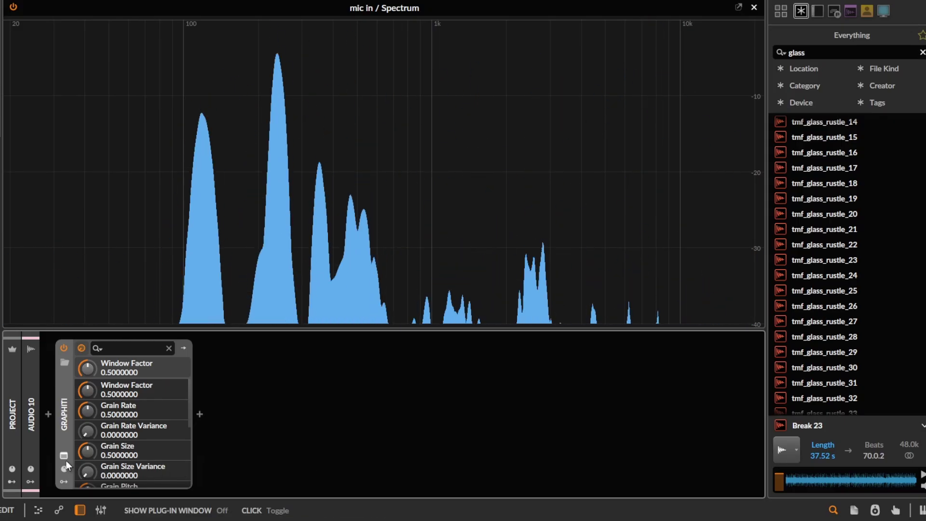
# - Open the Graphiti plug-in window, shrink it and position it clear of the sample browser
pyautogui.click(65, 457)
pyautogui.moveTo(498, 10); pyautogui.dragTo(522, 10)
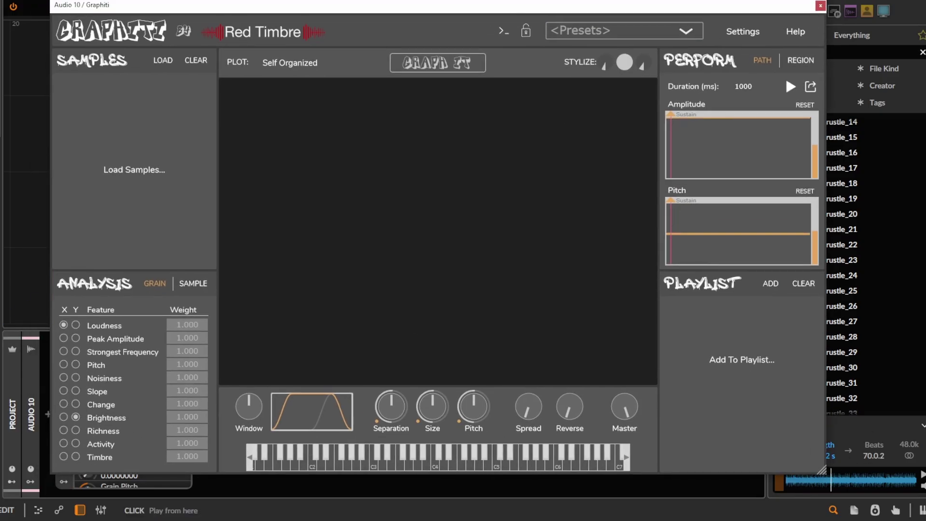
pyautogui.moveTo(811, 470); pyautogui.dragTo(754, 424)
pyautogui.moveTo(491, 2); pyautogui.dragTo(482, 21)
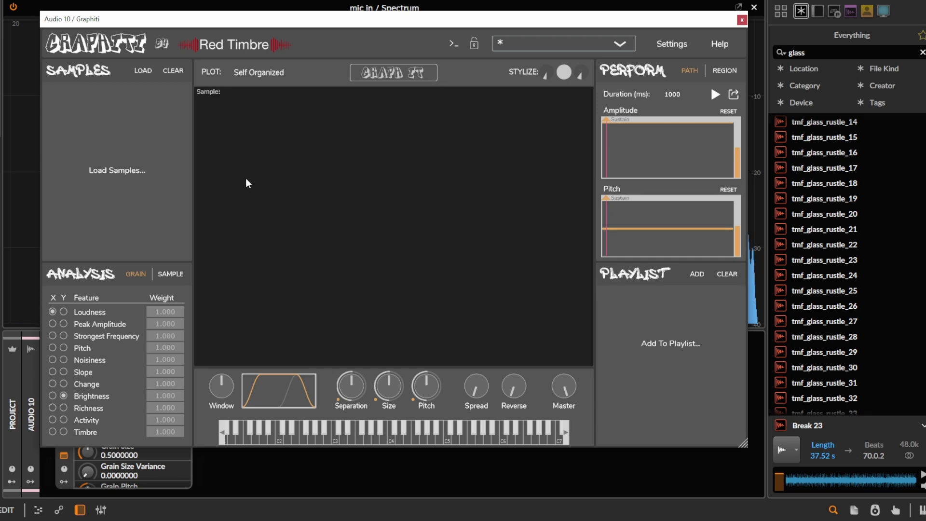
# - Clear the vertical axis feature in the grain analysis and map Noisiness to the horizontal axis
pyautogui.click(64, 324)
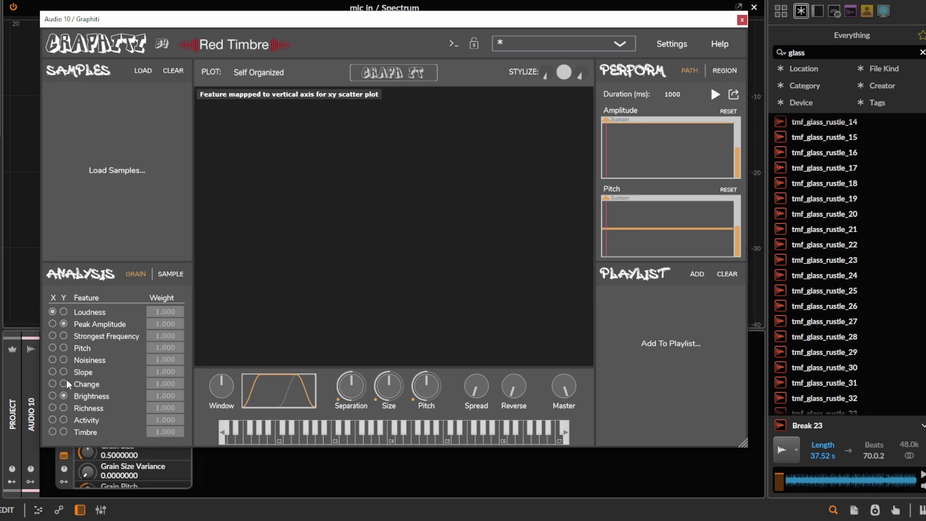
pyautogui.click(64, 324)
pyautogui.click(52, 311)
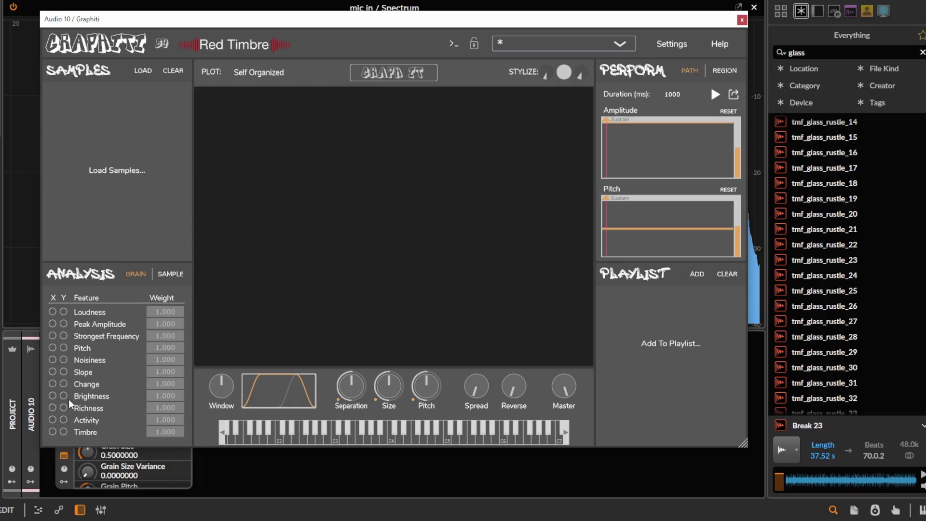
pyautogui.click(52, 323)
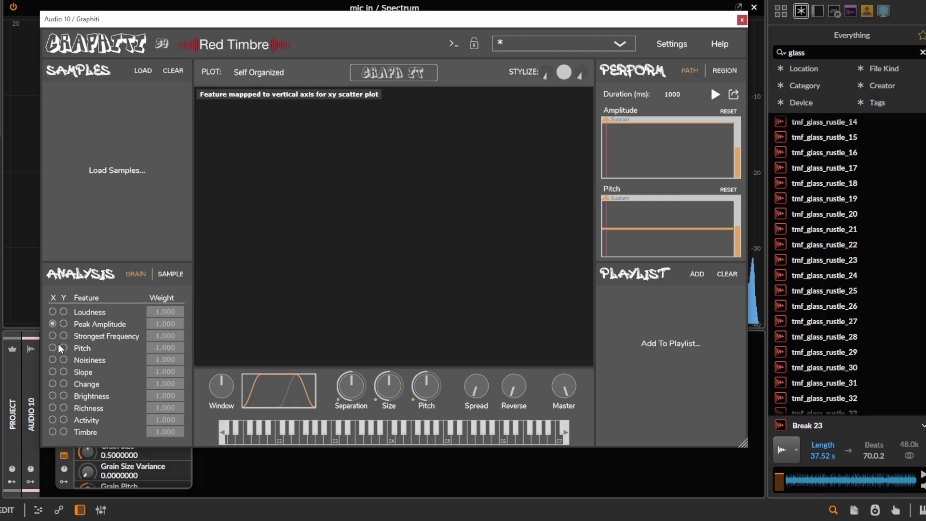
pyautogui.click(52, 359)
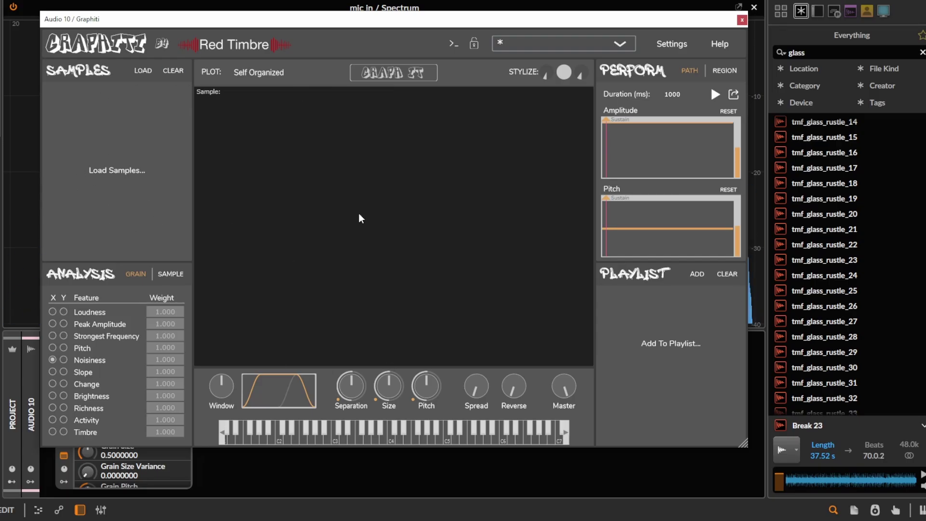
# - Load the samples tmf_glass_rustle_1 through tmf_glass_rustle_39 from the browser into Graphiti's sample list
pyautogui.scroll(-5, 841, 201)
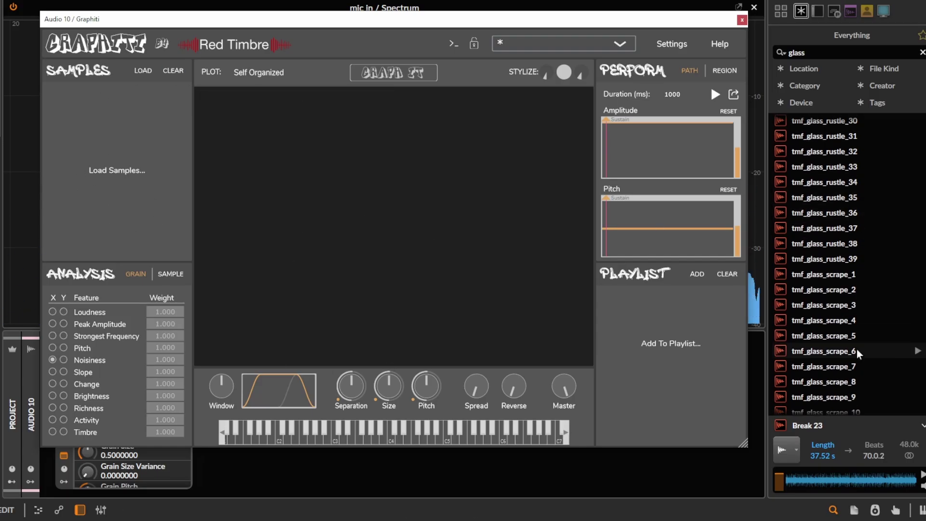
pyautogui.scroll(-1, 853, 259)
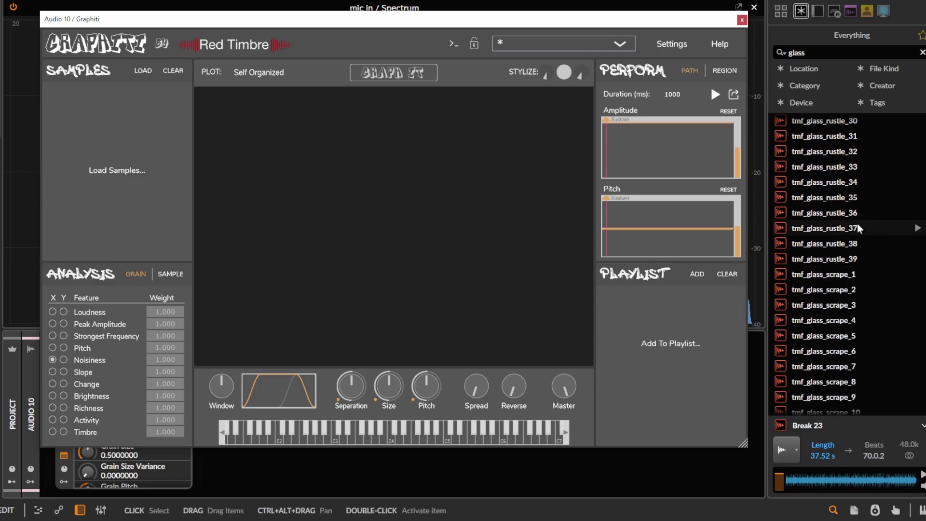
pyautogui.click(871, 253)
pyautogui.scroll(12, 861, 244)
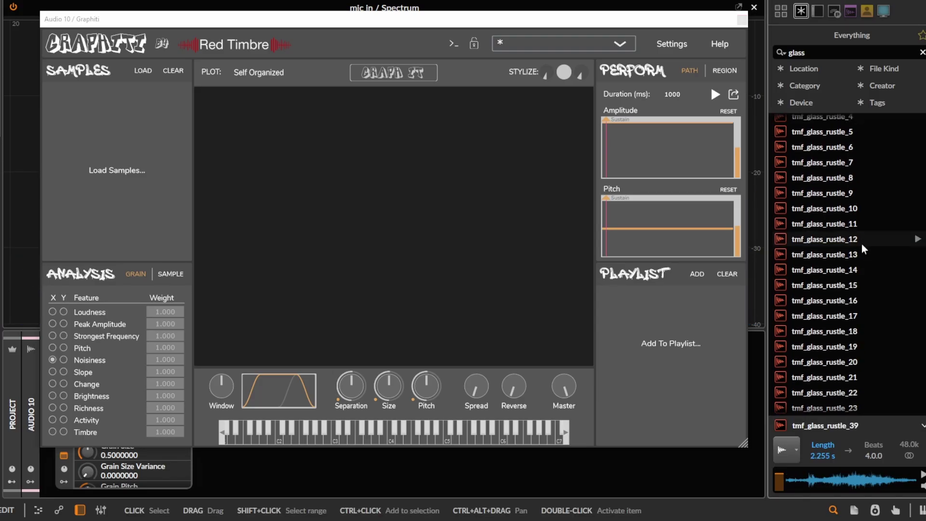
pyautogui.scroll(1, 841, 261)
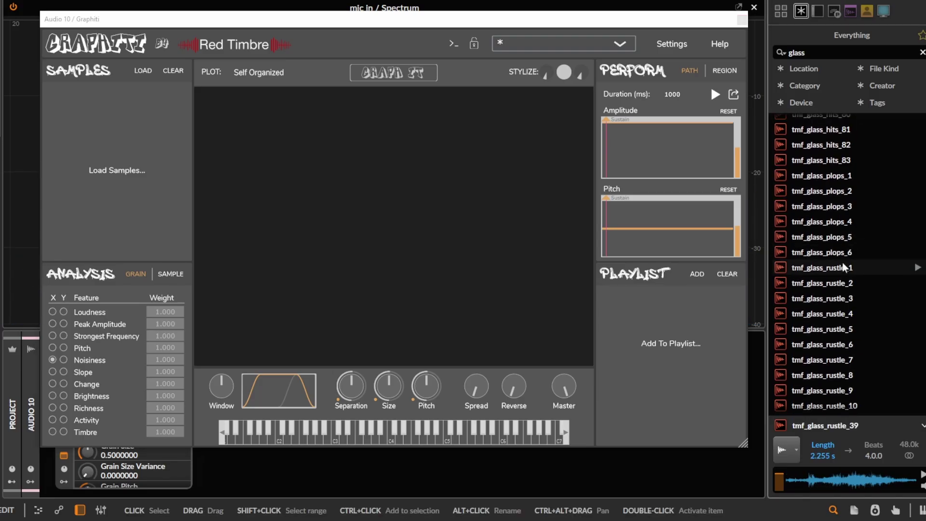
pyautogui.keyDown('shift'); pyautogui.click(847, 222); pyautogui.keyUp('shift')
pyautogui.keyDown('shift'); pyautogui.click(862, 295); pyautogui.keyUp('shift')
pyautogui.keyDown('shift'); pyautogui.click(880, 264); pyautogui.keyUp('shift')
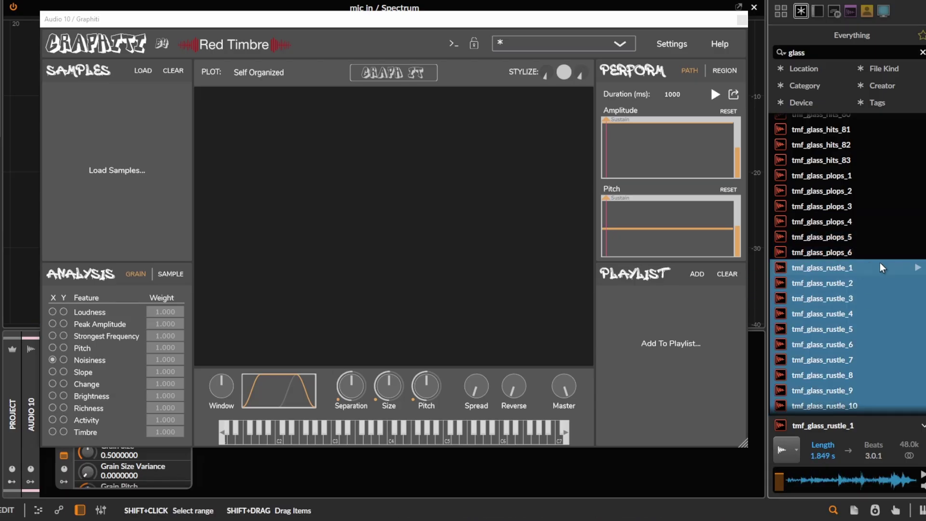
pyautogui.moveTo(880, 264); pyautogui.dragTo(128, 196)
pyautogui.scroll(-9, 116, 168)
pyautogui.scroll(6, 136, 140)
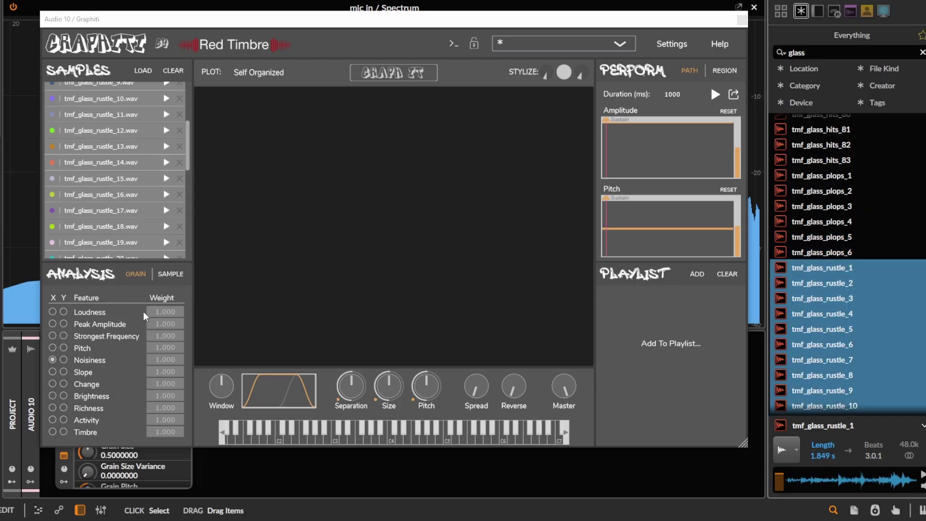
# - Keep Noisiness on the horizontal axis and map Slope to the vertical axis
pyautogui.click(53, 359)
pyautogui.click(63, 372)
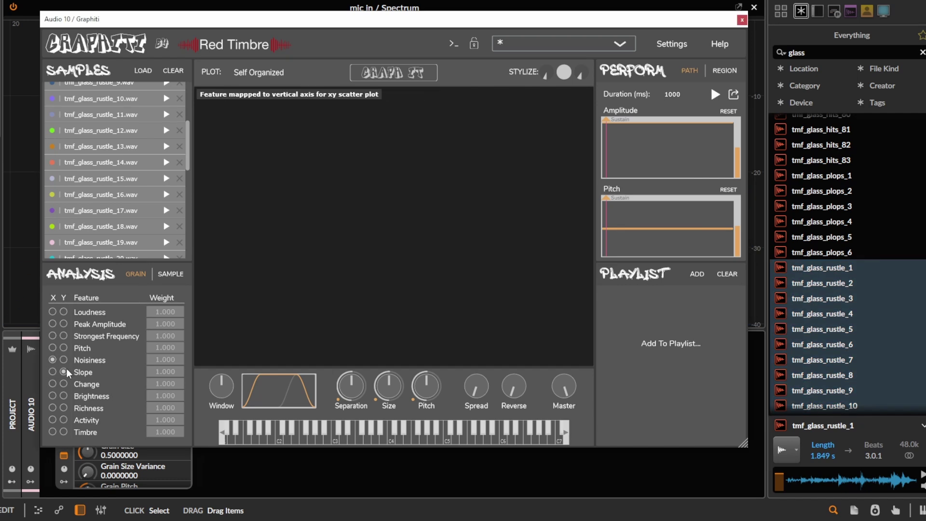
pyautogui.scroll(3, 166, 138)
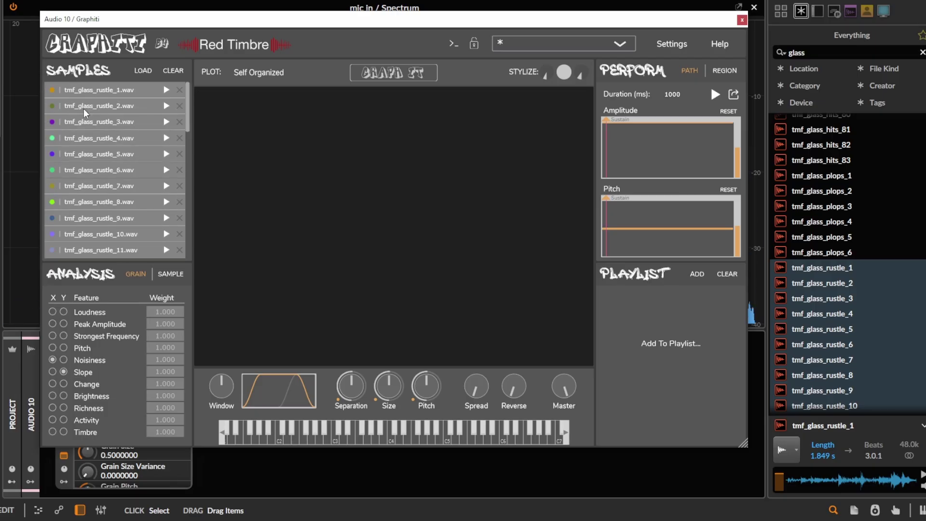
pyautogui.scroll(-9, 65, 222)
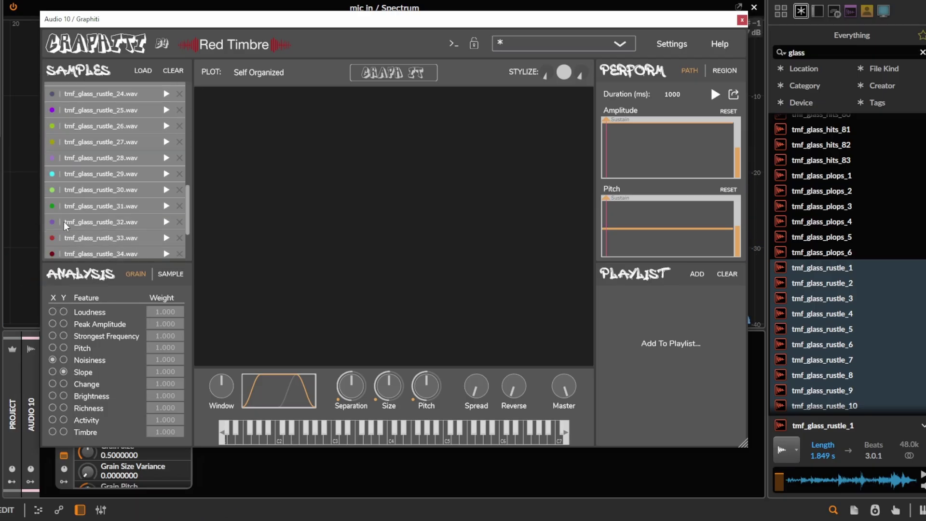
# - Set the plot type to X-Y Scatter and graph the loaded samples
pyautogui.click(243, 73)
pyautogui.click(250, 105)
pyautogui.click(422, 73)
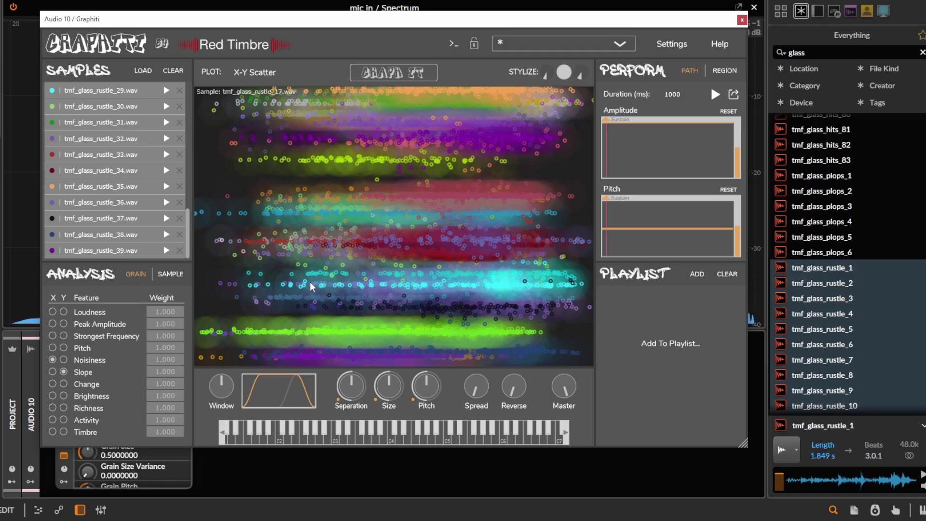
# - Add the MDynamicsMB OTT preset and a Peak Limiter after Graphiti in the device chain
pyautogui.click(742, 21)
pyautogui.click(200, 413)
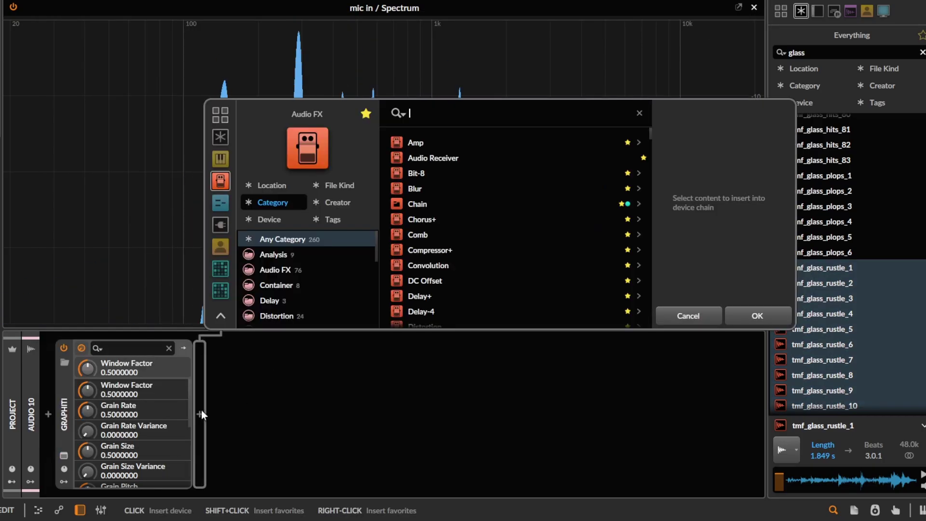
pyautogui.write('ott')
pyautogui.press('Return')
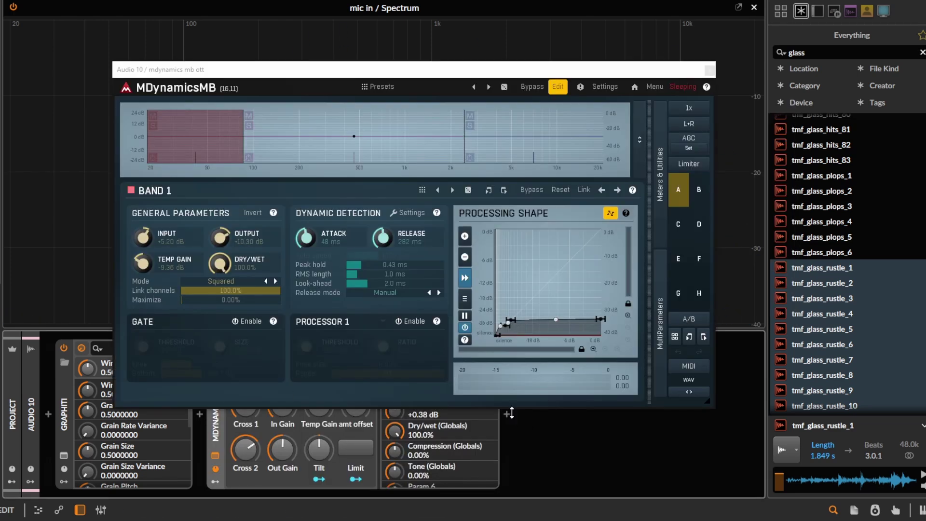
pyautogui.click(505, 419)
pyautogui.write('lim')
pyautogui.press('Return')
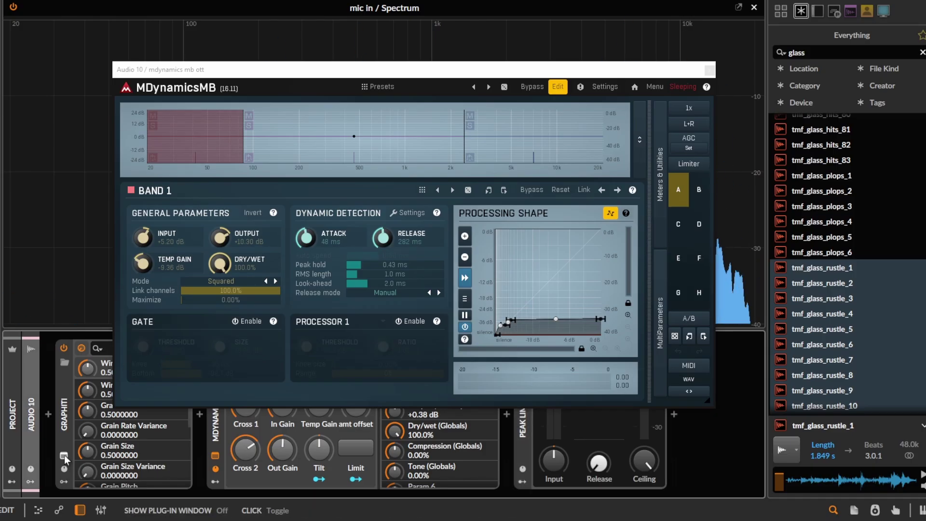
# - Extend Graphiti's sustain region over about the first 60 percent of the envelope and draw a curved path across the upper grains
pyautogui.click(64, 362)
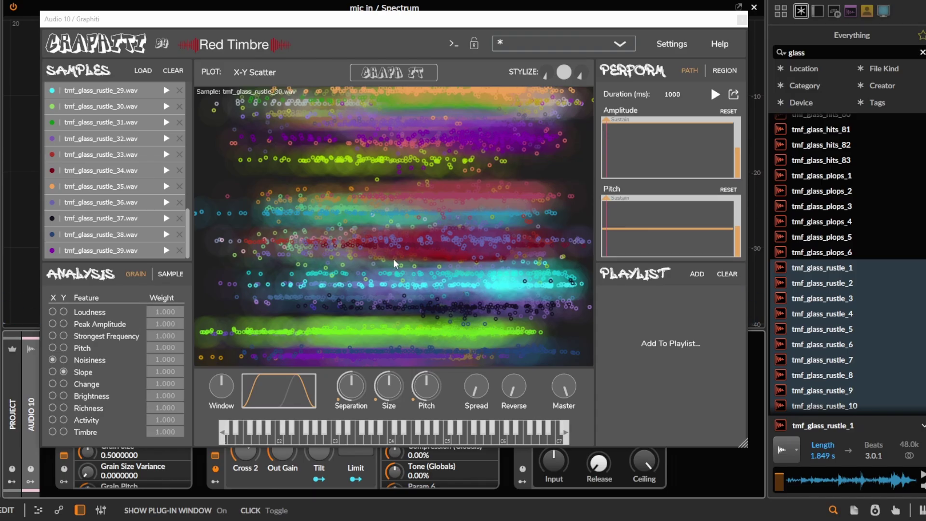
pyautogui.moveTo(608, 120); pyautogui.dragTo(688, 121)
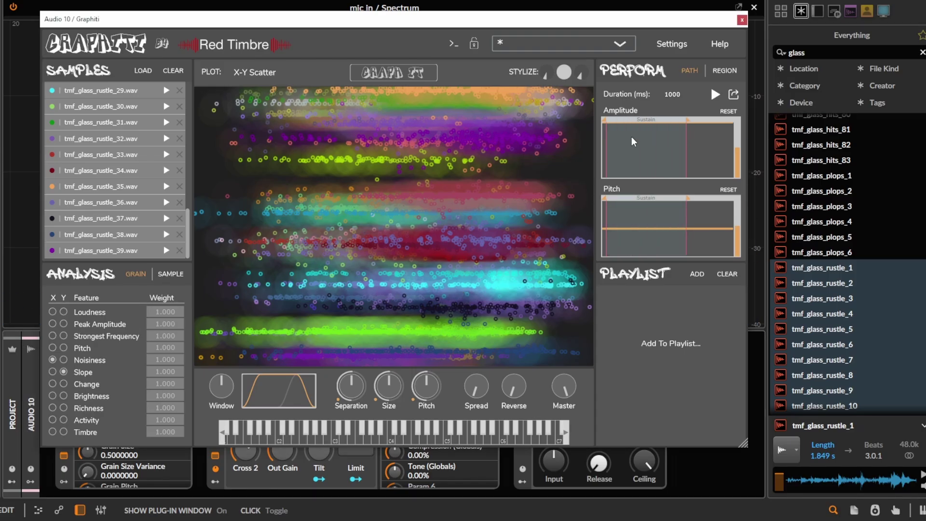
pyautogui.moveTo(379, 145)
pyautogui.mouseDown()
pyautogui.moveTo(349, 183)
pyautogui.moveTo(352, 204)
pyautogui.mouseUp()
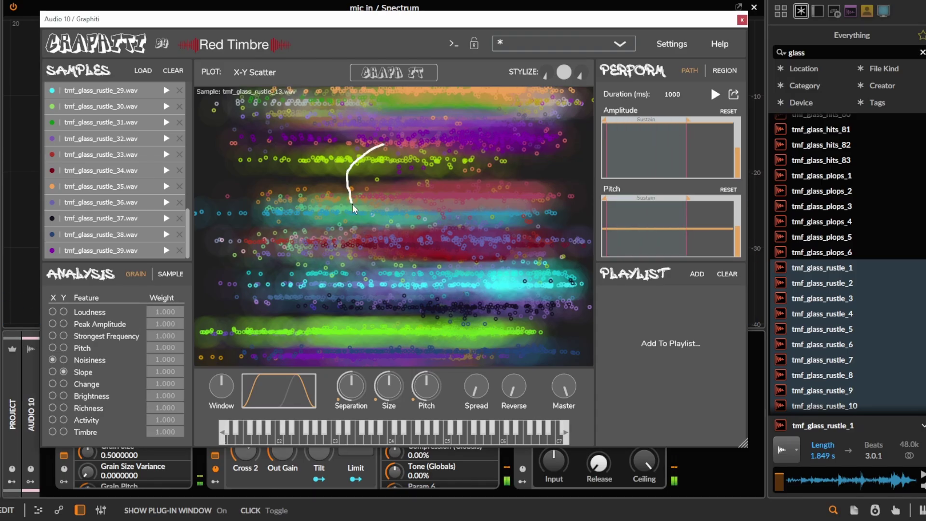
# - Lower the Peak Limiter's ceiling and reduce its input gain to about -9.2 dB
pyautogui.click(742, 20)
pyautogui.moveTo(644, 462); pyautogui.dragTo(645, 480)
pyautogui.moveTo(554, 459); pyautogui.dragTo(555, 465)
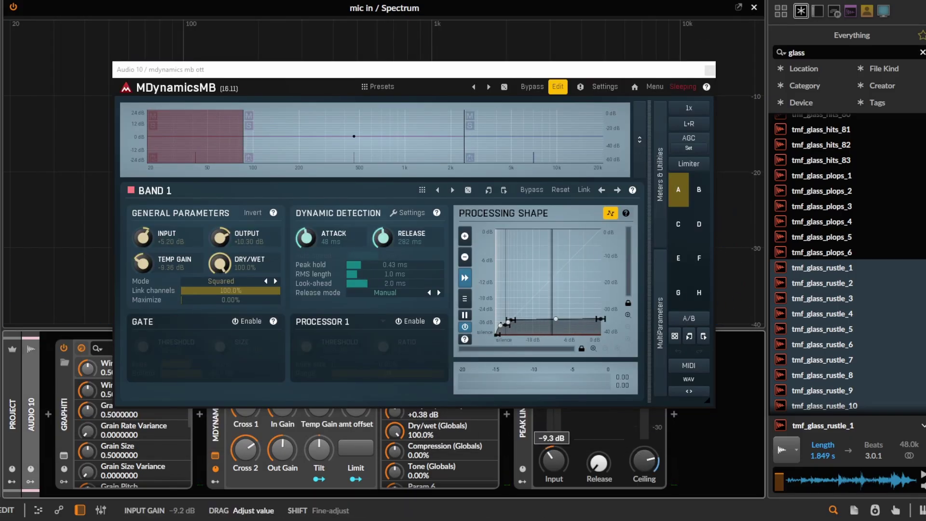
# - Reopen Graphiti and perform new winding paths through the middle and lower grain clusters
pyautogui.click(64, 455)
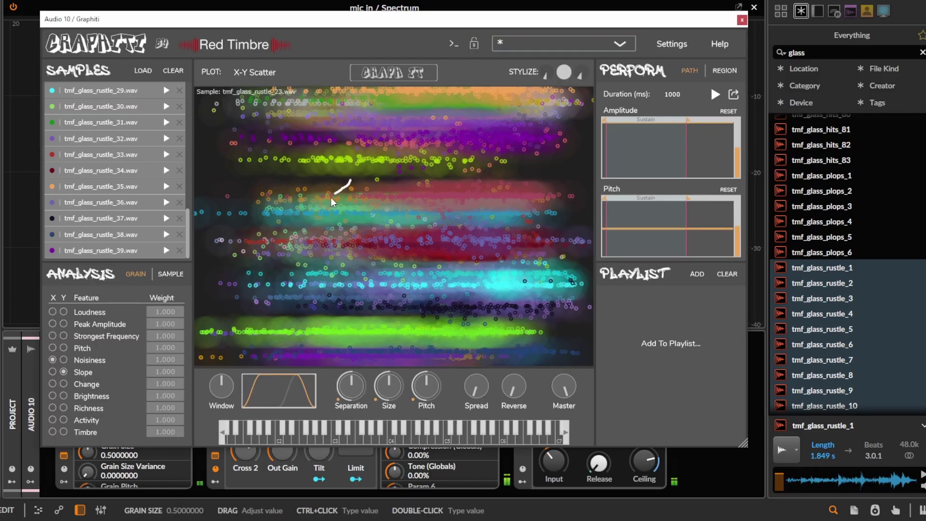
pyautogui.moveTo(328, 200)
pyautogui.mouseDown()
pyautogui.moveTo(323, 229)
pyautogui.moveTo(345, 254)
pyautogui.mouseUp()
pyautogui.moveTo(319, 300); pyautogui.dragTo(319, 268)
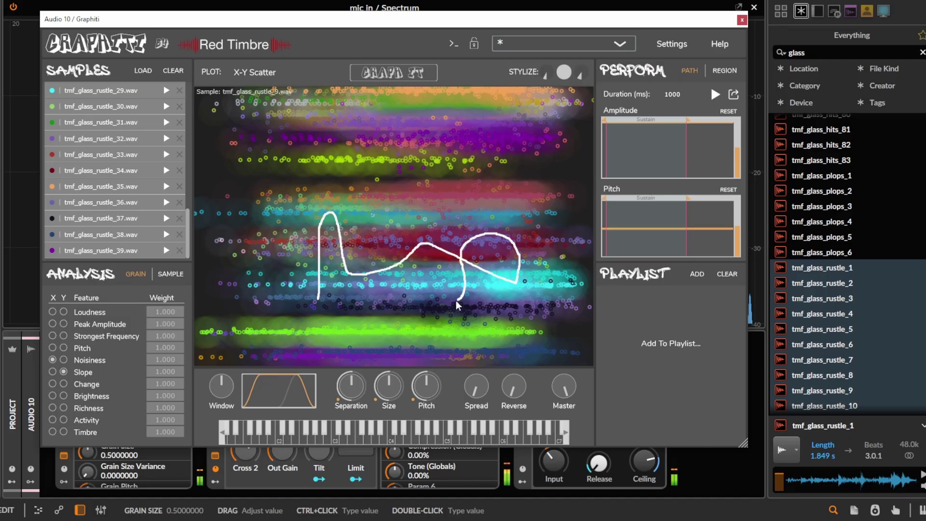
pyautogui.moveTo(349, 344); pyautogui.dragTo(358, 337)
# - Raise the grain window and separation, and set the grain size to 0.84
pyautogui.moveTo(233, 393); pyautogui.dragTo(238, 344)
pyautogui.moveTo(218, 380); pyautogui.dragTo(373, 377)
pyautogui.moveTo(345, 429); pyautogui.dragTo(362, 365)
pyautogui.moveTo(388, 398); pyautogui.dragTo(397, 357)
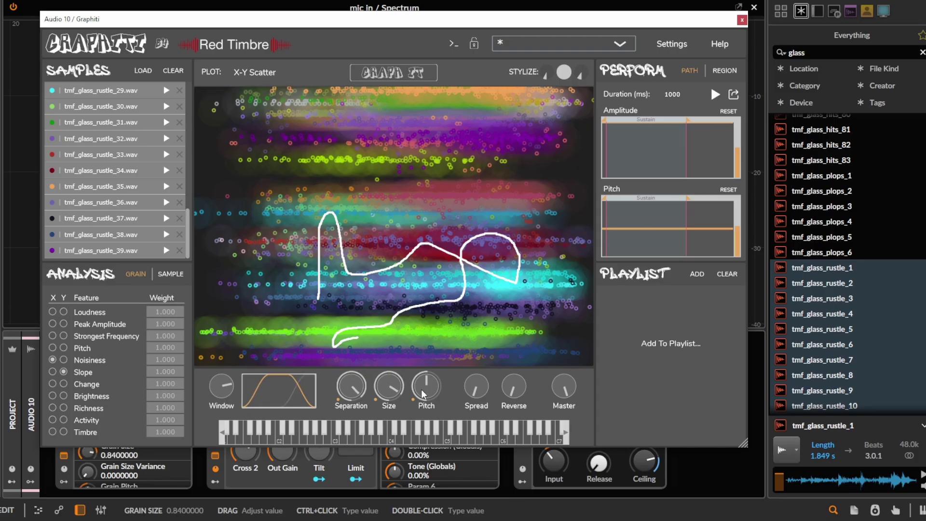
# - Try a lower grain pitch with a looping path, and return the pitch to its default
pyautogui.moveTo(422, 392); pyautogui.dragTo(422, 406)
pyautogui.moveTo(378, 302); pyautogui.dragTo(310, 291)
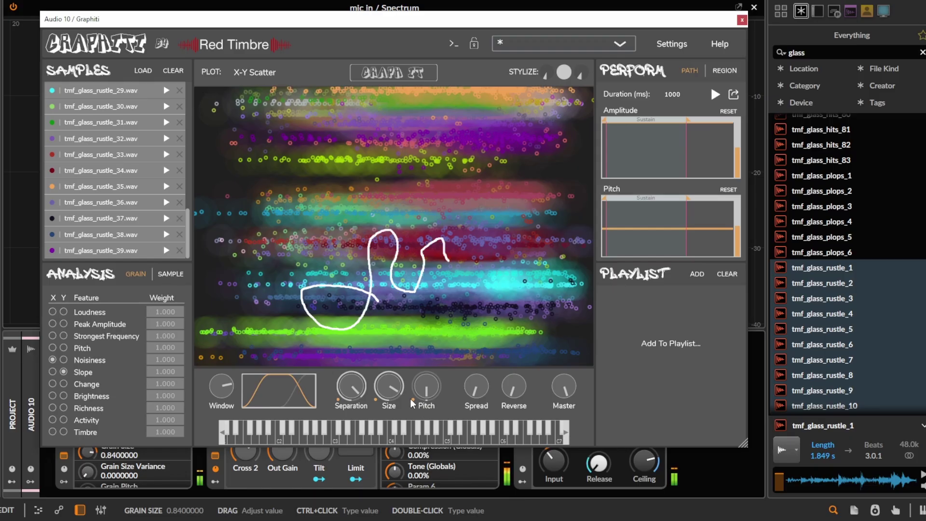
pyautogui.doubleClick(432, 383)
# - Raise the Spread and Reverse amounts, performing a new winding path through the grain plot after each change
pyautogui.moveTo(473, 381); pyautogui.dragTo(461, 193)
pyautogui.moveTo(450, 142); pyautogui.dragTo(389, 175)
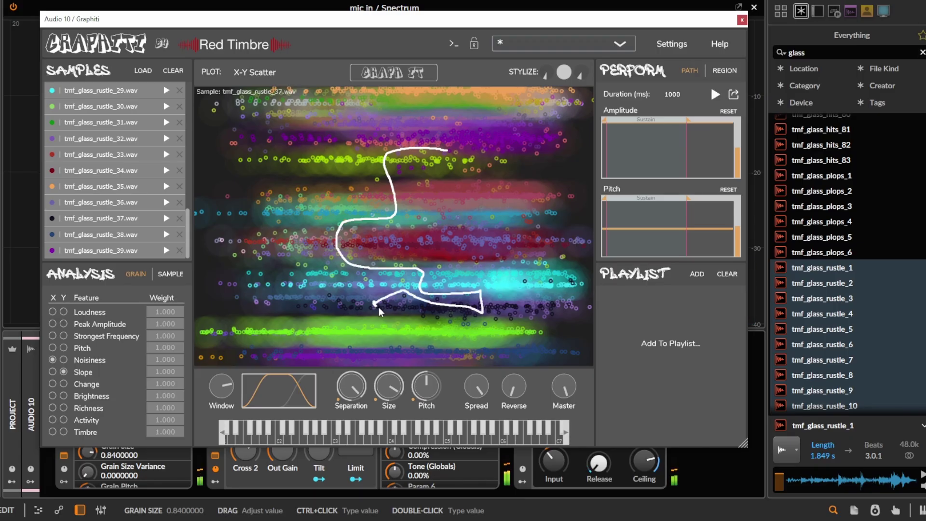
pyautogui.moveTo(513, 386); pyautogui.dragTo(517, 335)
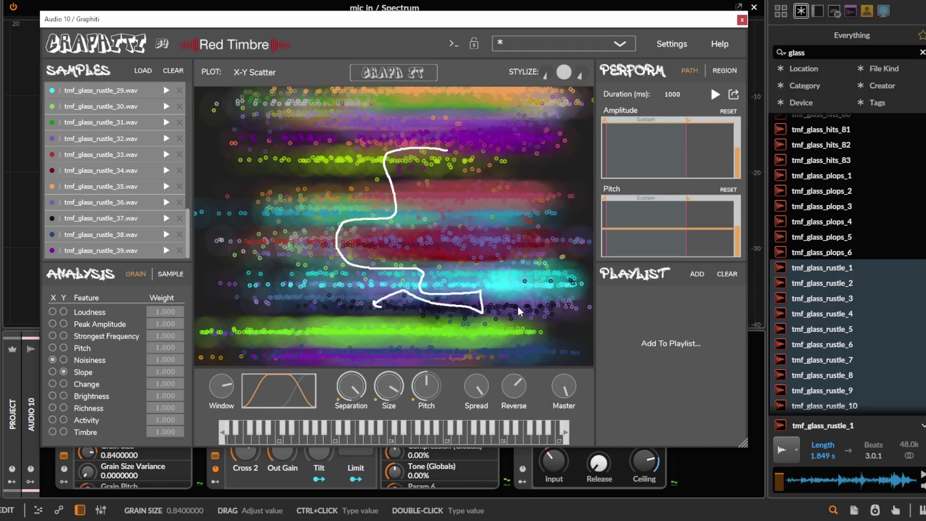
pyautogui.moveTo(293, 254); pyautogui.dragTo(297, 290)
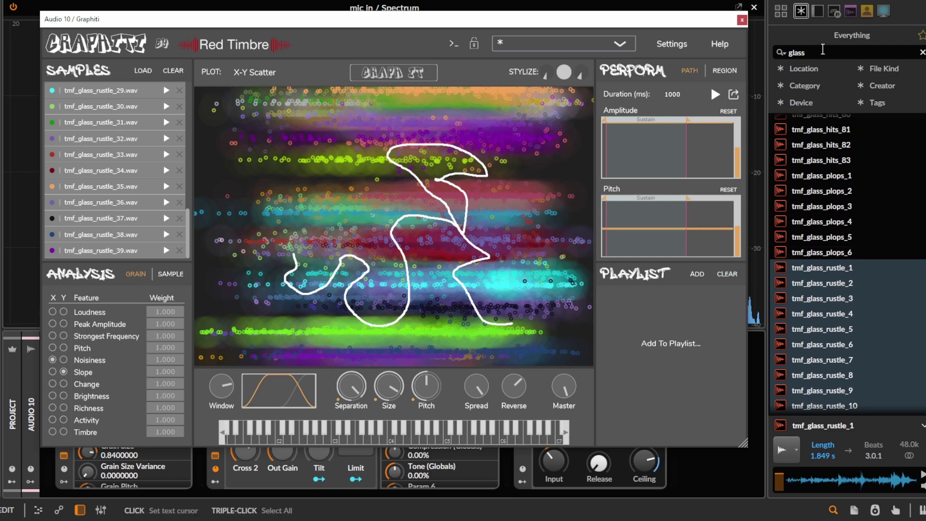
# - Try bending the pitch curve around the end of the sustain region, and reset the curve
pyautogui.moveTo(838, 53); pyautogui.dragTo(706, 55)
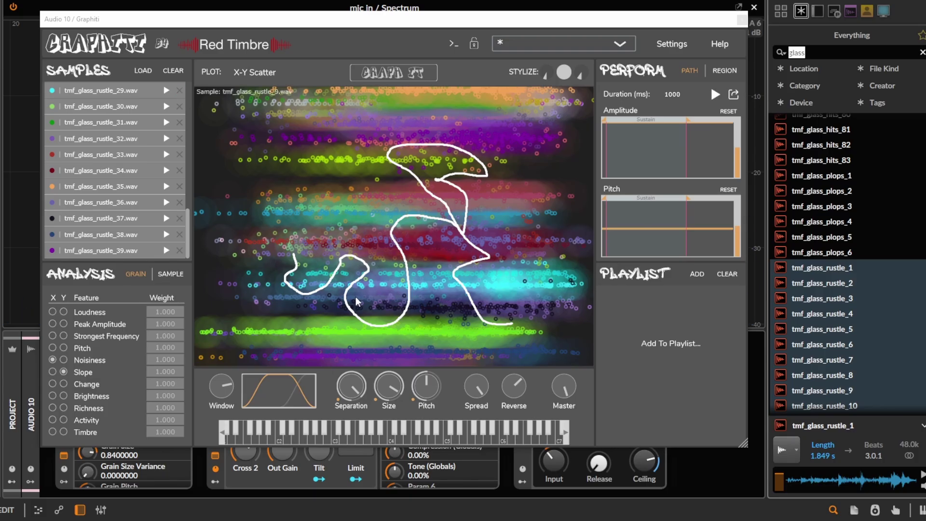
pyautogui.click(687, 236)
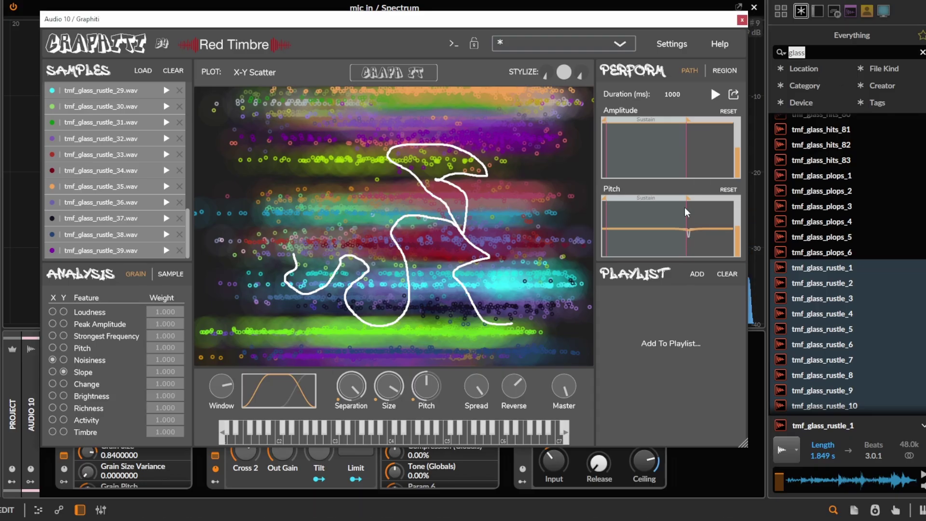
pyautogui.moveTo(696, 227); pyautogui.dragTo(698, 227)
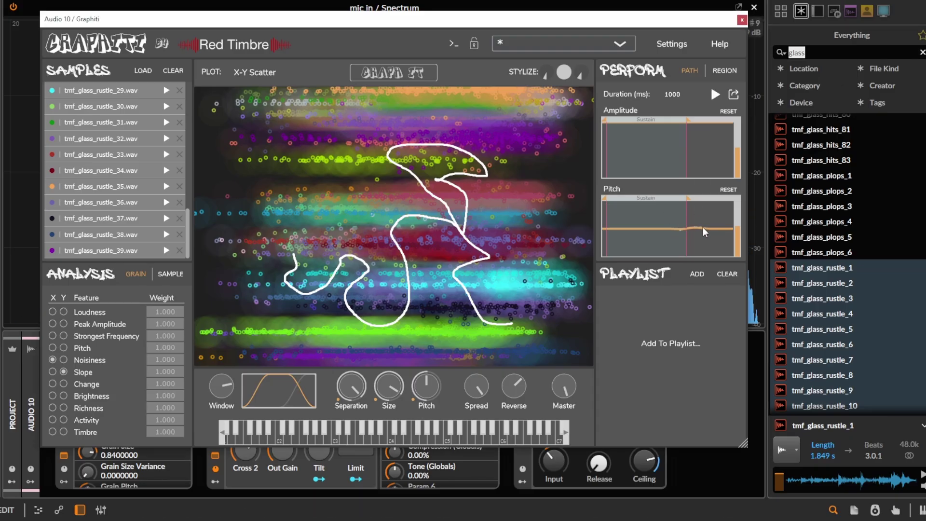
pyautogui.click(726, 188)
# - Draw a very short path over the cyan grain band left of the plot's centre, keeping grain analysis selected
pyautogui.moveTo(314, 214); pyautogui.dragTo(316, 213)
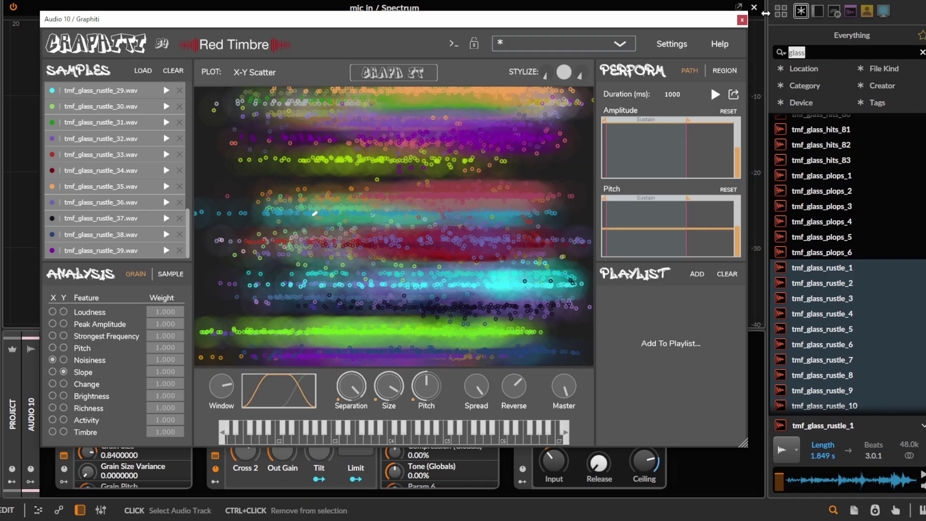
pyautogui.click(140, 276)
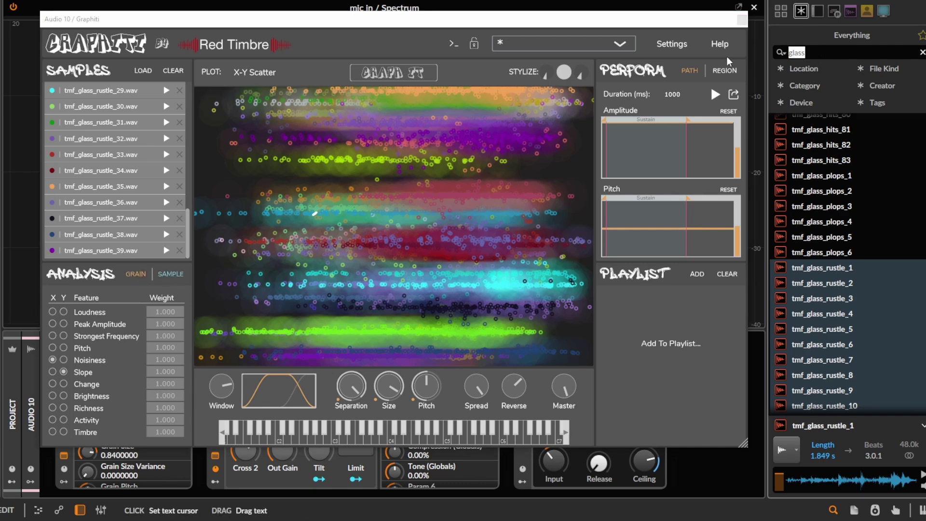
# - Search the sample browser for "bb bass" and select the run of BB samples down through BB_20241004T141431_596
pyautogui.write('bb bass')
pyautogui.click(837, 230)
pyautogui.scroll(-15, 840, 251)
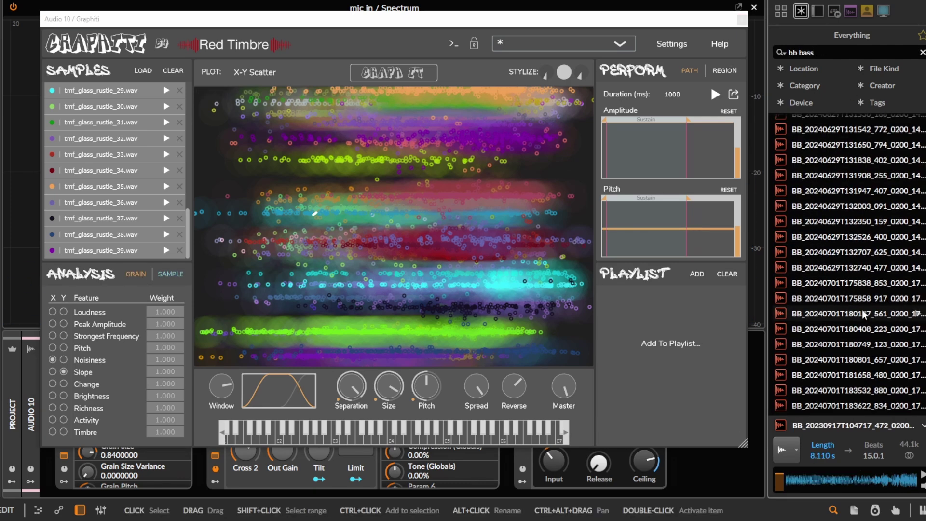
pyautogui.keyDown('shift'); pyautogui.click(862, 380); pyautogui.keyUp('shift')
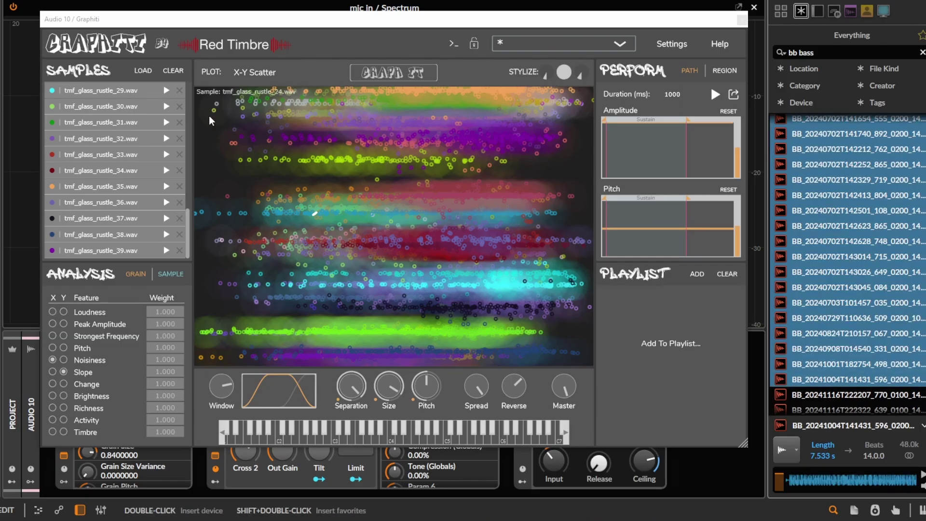
# - Replace the loaded glass samples with the selected BB bass files and plot their grains with Slope on the Y axis
pyautogui.click(175, 70)
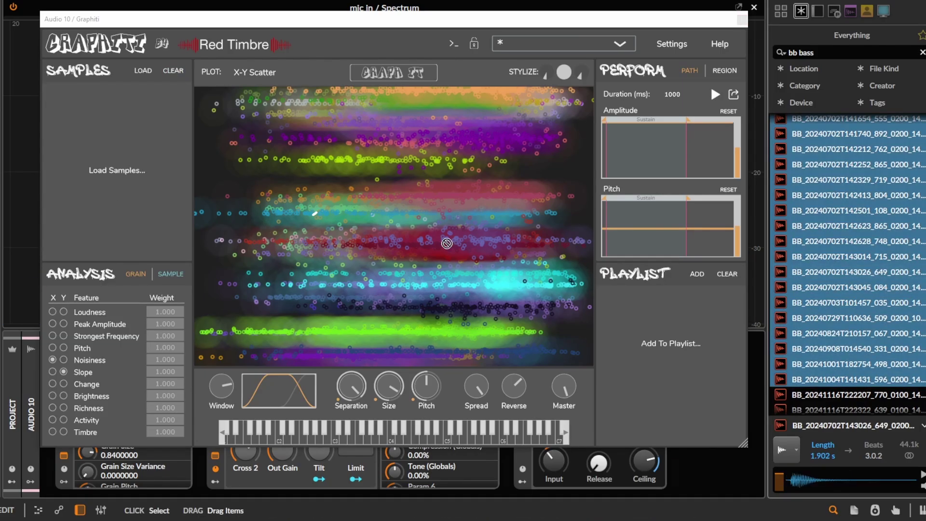
pyautogui.moveTo(858, 272); pyautogui.dragTo(67, 153)
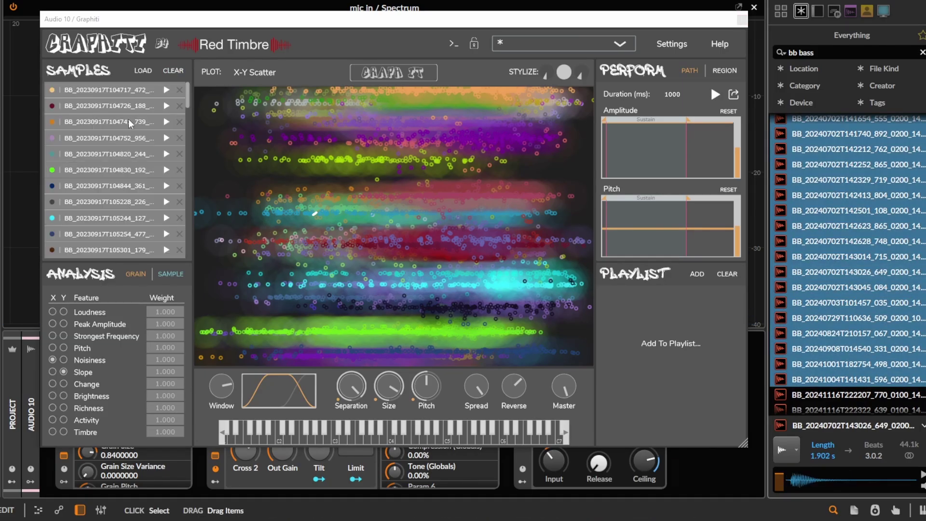
pyautogui.click(410, 72)
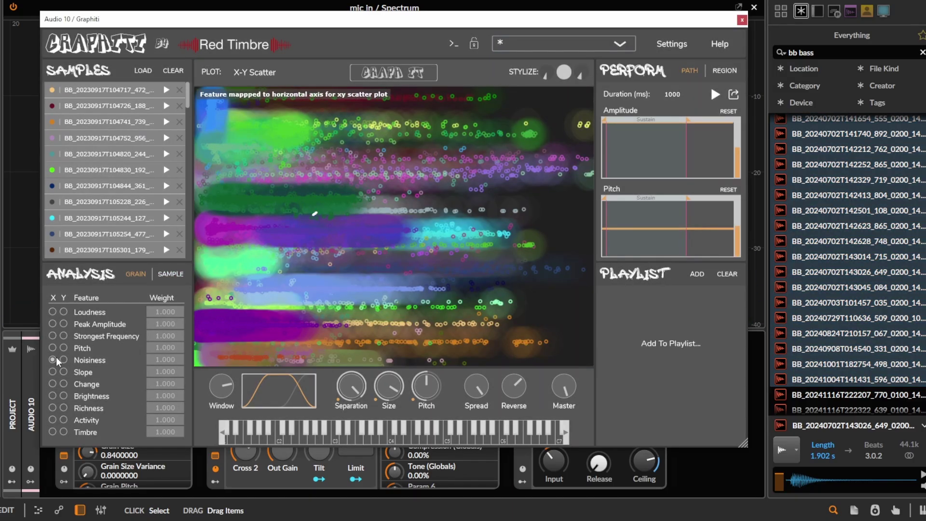
pyautogui.click(65, 372)
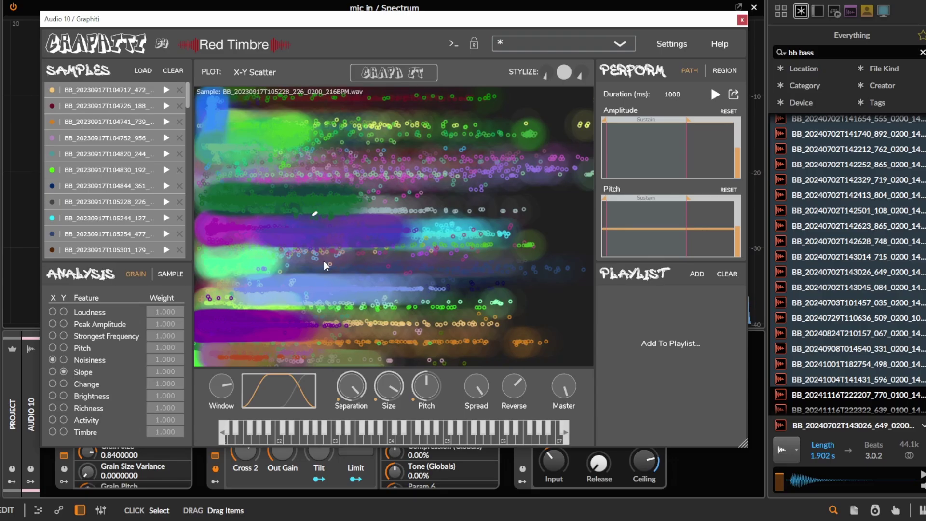
# - Perform freehand looping paths through the bass grain plot, sweeping across the coloured bands
pyautogui.moveTo(300, 241); pyautogui.dragTo(334, 241)
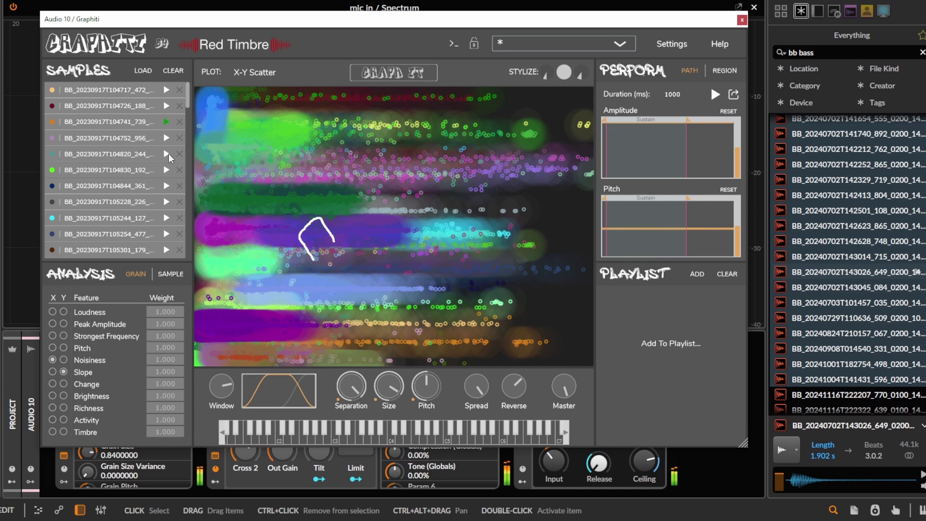
pyautogui.scroll(-3, 168, 124)
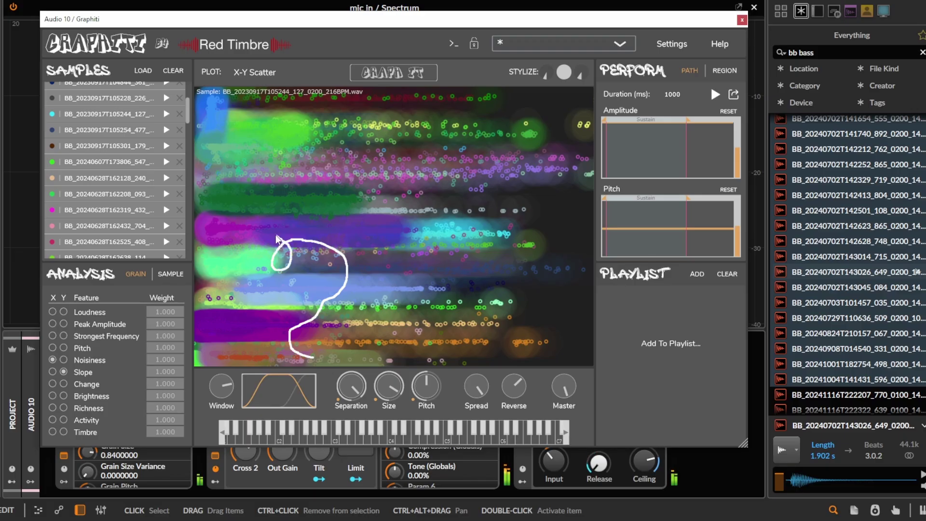
pyautogui.moveTo(324, 174)
pyautogui.mouseDown()
pyautogui.moveTo(430, 228)
pyautogui.moveTo(339, 349)
pyautogui.moveTo(257, 340)
pyautogui.mouseUp()
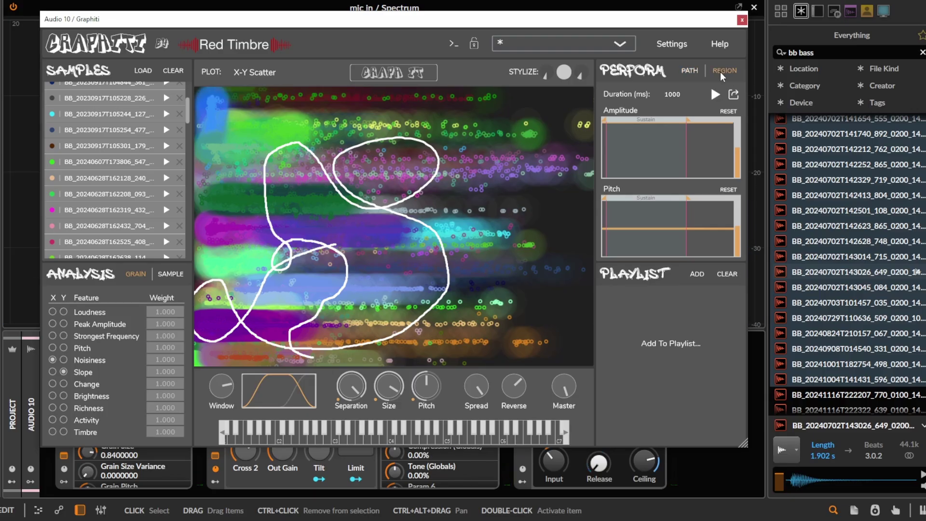
# - Switch performing to region mode and play the circular region at several spots, finishing in the sparse area beyond the blue grains
pyautogui.click(295, 245)
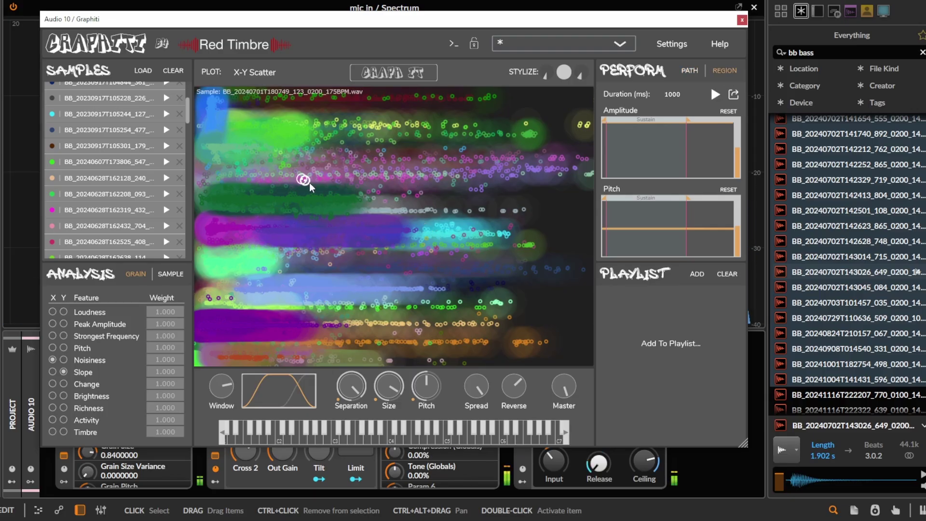
pyautogui.moveTo(311, 188); pyautogui.dragTo(347, 228)
pyautogui.moveTo(395, 332); pyautogui.dragTo(426, 354)
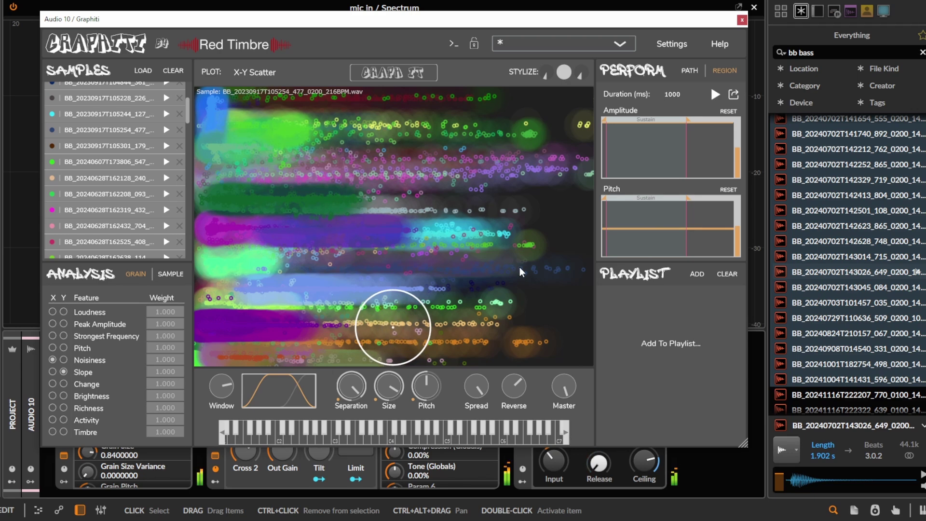
pyautogui.click(565, 294)
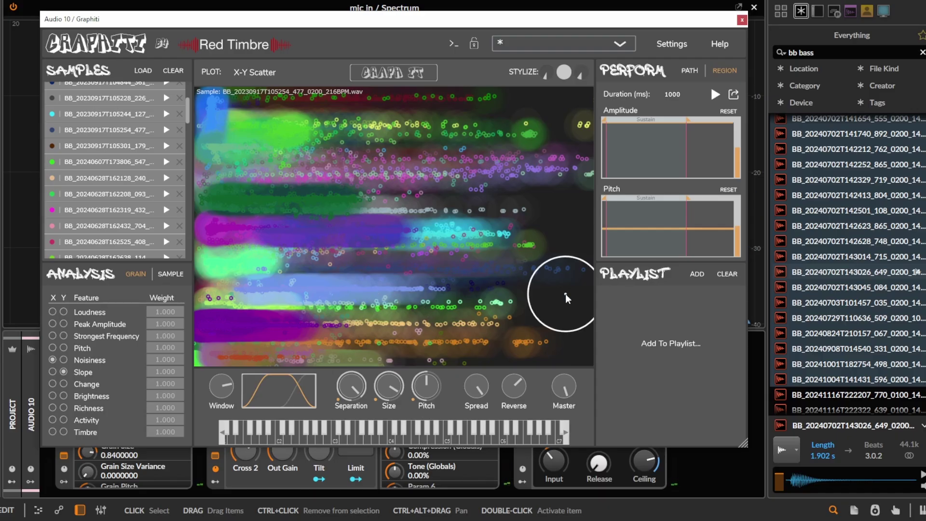
pyautogui.scroll(-4, 150, 192)
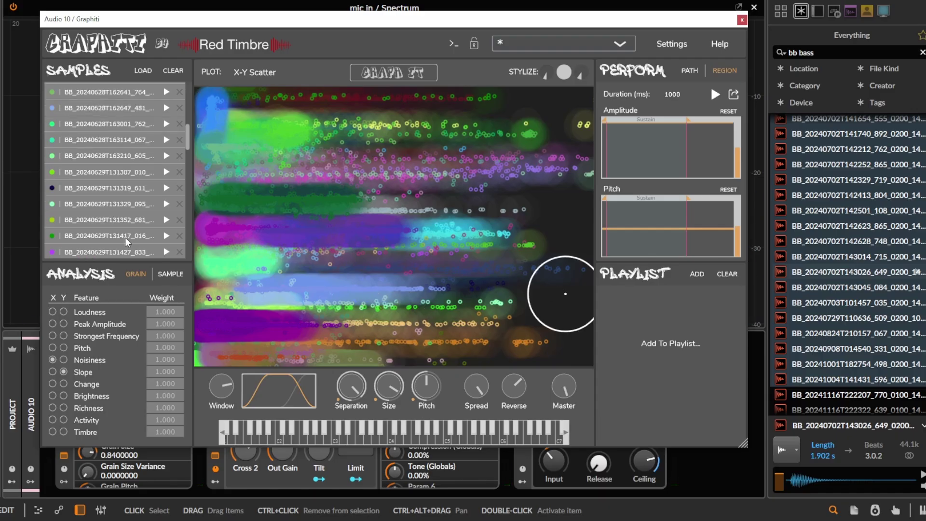
pyautogui.scroll(-10, 150, 192)
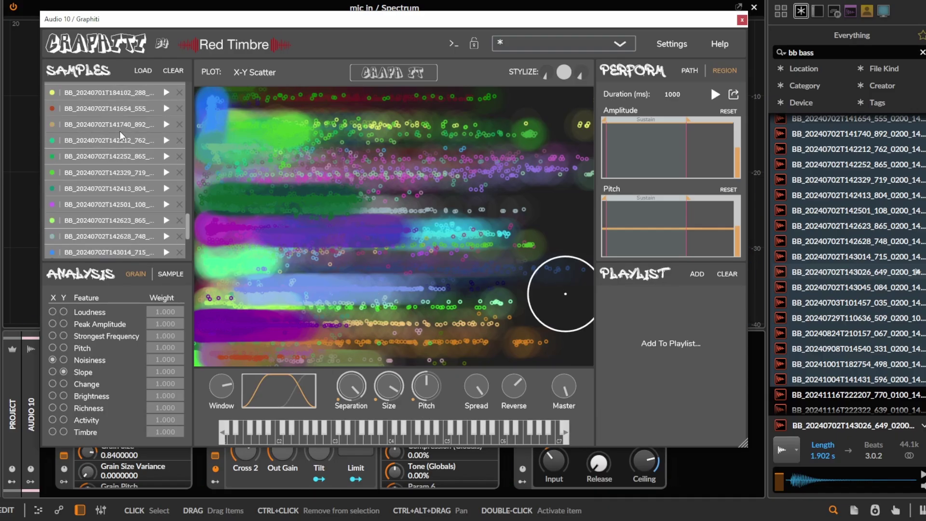
pyautogui.scroll(10, 121, 135)
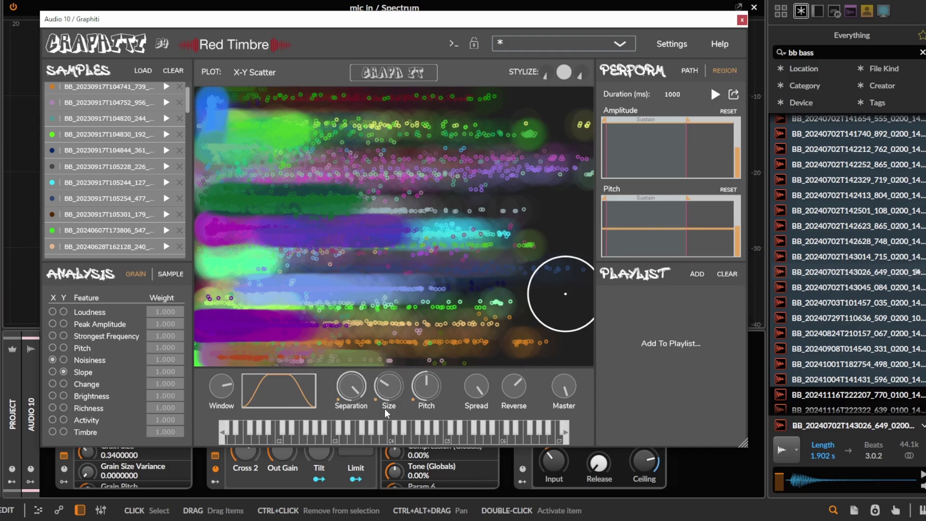
# - Set the grain size to 0.63 and lower the Separation, playing the circular region around the light-blue bands after each change
pyautogui.moveTo(387, 380); pyautogui.dragTo(392, 395)
pyautogui.moveTo(414, 280); pyautogui.dragTo(421, 305)
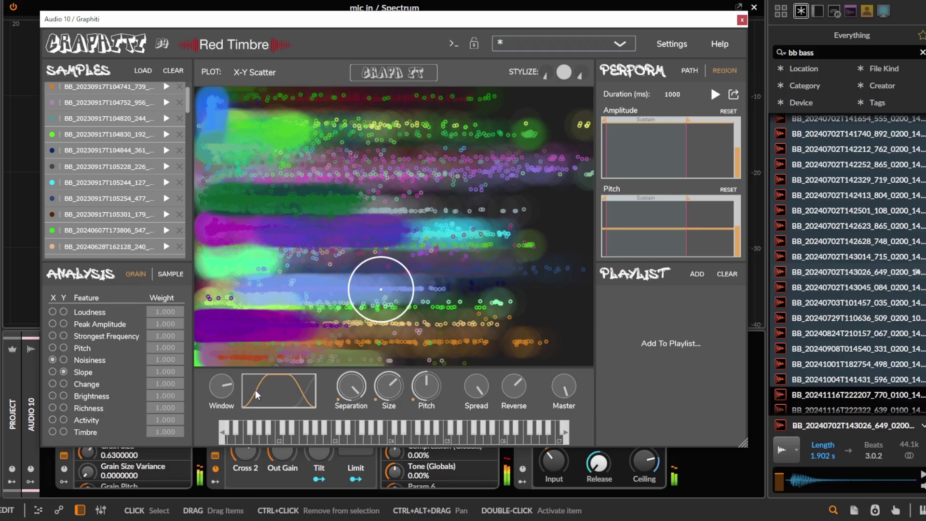
pyautogui.moveTo(350, 396); pyautogui.dragTo(358, 462)
pyautogui.moveTo(358, 282); pyautogui.dragTo(378, 302)
# - Return performing to path mode and draw a series of curved and angular paths across the bass grain plot
pyautogui.click(680, 71)
pyautogui.moveTo(398, 209)
pyautogui.mouseDown()
pyautogui.moveTo(300, 205)
pyautogui.moveTo(329, 258)
pyautogui.mouseUp()
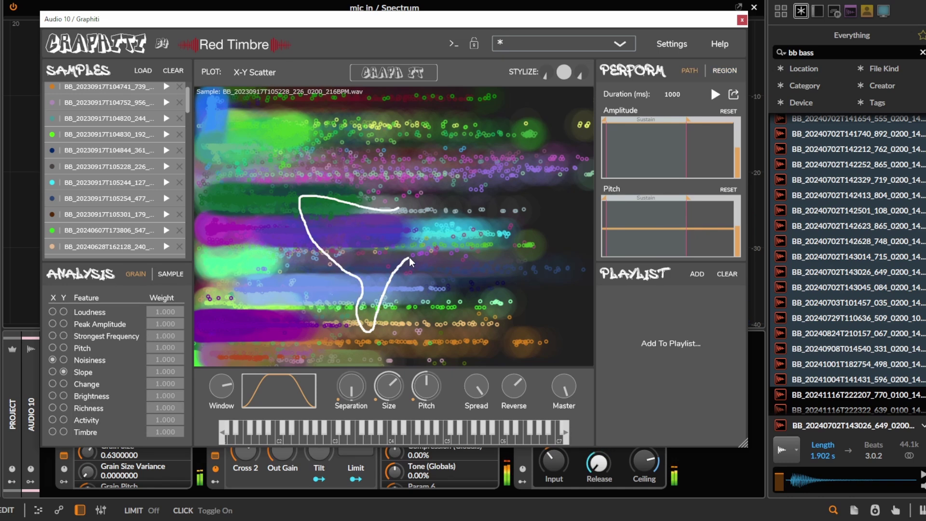
pyautogui.moveTo(488, 298)
pyautogui.mouseDown()
pyautogui.moveTo(525, 249)
pyautogui.moveTo(543, 318)
pyautogui.mouseUp()
pyautogui.moveTo(355, 118); pyautogui.dragTo(325, 239)
pyautogui.moveTo(300, 313)
pyautogui.mouseDown()
pyautogui.moveTo(352, 320)
pyautogui.moveTo(411, 213)
pyautogui.moveTo(438, 234)
pyautogui.mouseUp()
pyautogui.moveTo(458, 185); pyautogui.dragTo(516, 175)
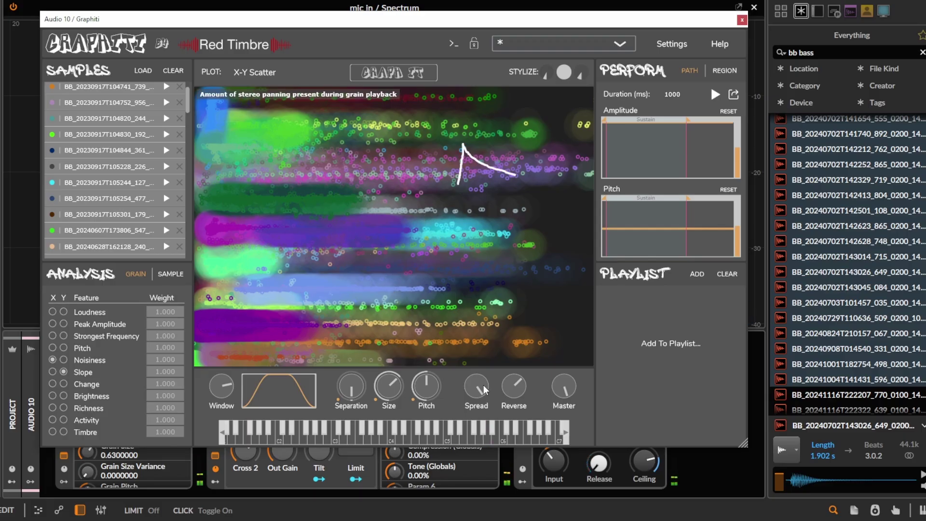
# - Lower the Spread and Reverse amounts and perform new paths through the middle and lower grain bands
pyautogui.moveTo(483, 387); pyautogui.dragTo(483, 454)
pyautogui.moveTo(521, 380); pyautogui.dragTo(510, 437)
pyautogui.moveTo(287, 259); pyautogui.dragTo(355, 287)
pyautogui.moveTo(312, 348)
pyautogui.mouseDown()
pyautogui.moveTo(319, 325)
pyautogui.moveTo(349, 354)
pyautogui.moveTo(394, 281)
pyautogui.mouseUp()
pyautogui.moveTo(484, 320); pyautogui.dragTo(453, 230)
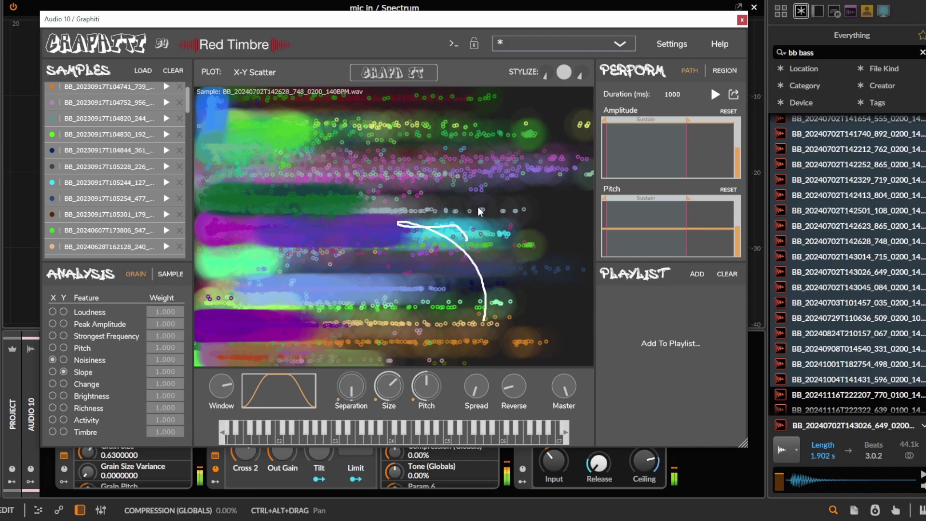
# - Perform a rapid series of short paths all over the grain plot, finishing with a tiny stroke in the yellow grain band
pyautogui.moveTo(486, 196); pyautogui.dragTo(493, 140)
pyautogui.moveTo(351, 235)
pyautogui.mouseDown()
pyautogui.moveTo(366, 214)
pyautogui.moveTo(340, 151)
pyautogui.mouseUp()
pyautogui.moveTo(295, 222); pyautogui.dragTo(311, 191)
pyautogui.moveTo(236, 127); pyautogui.dragTo(226, 194)
pyautogui.moveTo(231, 321); pyautogui.dragTo(266, 350)
pyautogui.moveTo(370, 329); pyautogui.dragTo(452, 301)
pyautogui.moveTo(481, 343)
pyautogui.mouseDown()
pyautogui.moveTo(512, 264)
pyautogui.moveTo(517, 273)
pyautogui.mouseUp()
pyautogui.moveTo(558, 262)
pyautogui.mouseDown()
pyautogui.moveTo(526, 203)
pyautogui.moveTo(407, 189)
pyautogui.mouseUp()
pyautogui.moveTo(469, 130); pyautogui.dragTo(481, 87)
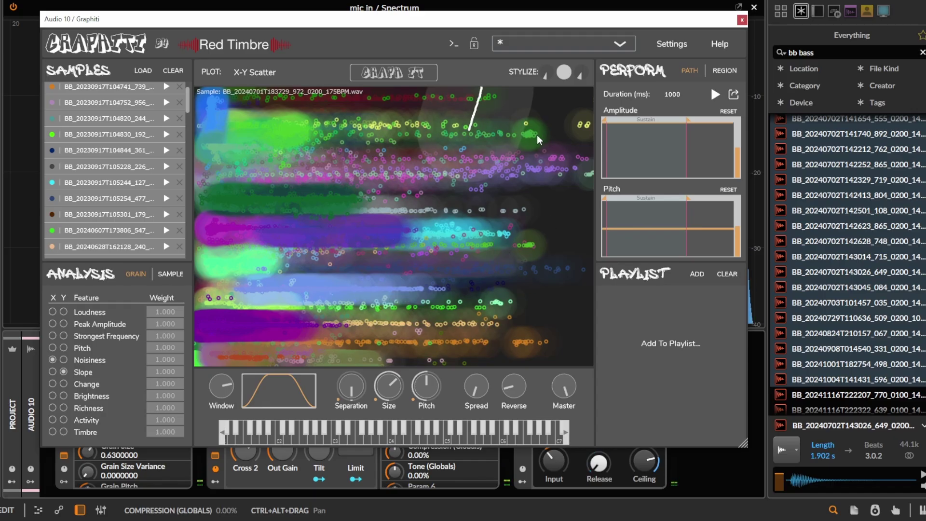
pyautogui.moveTo(334, 208); pyautogui.dragTo(415, 262)
pyautogui.moveTo(490, 244); pyautogui.dragTo(423, 165)
pyautogui.moveTo(492, 179); pyautogui.dragTo(480, 178)
pyautogui.moveTo(380, 129); pyautogui.dragTo(381, 119)
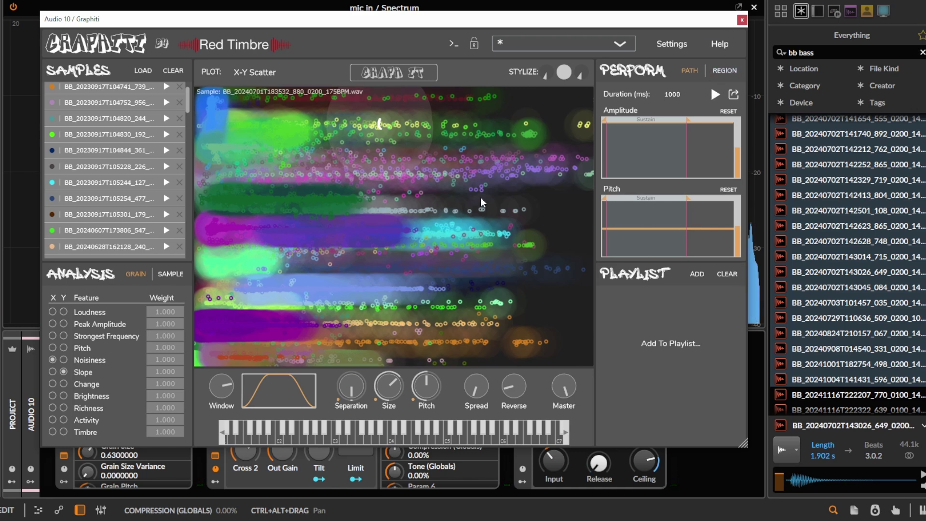
# - Open Firefox with "corper" entered as address text and fit its window to the visible screen area
pyautogui.click(96, 520)
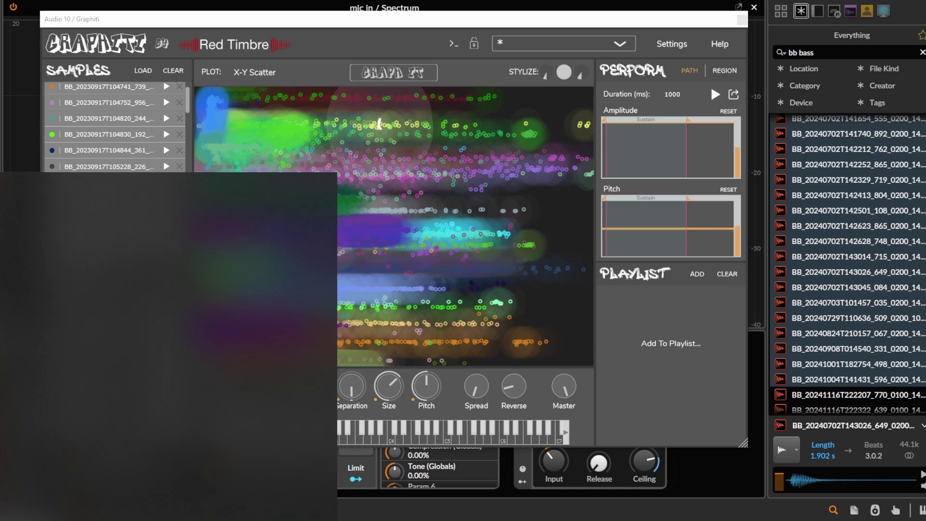
pyautogui.write('fire')
pyautogui.press('Return')
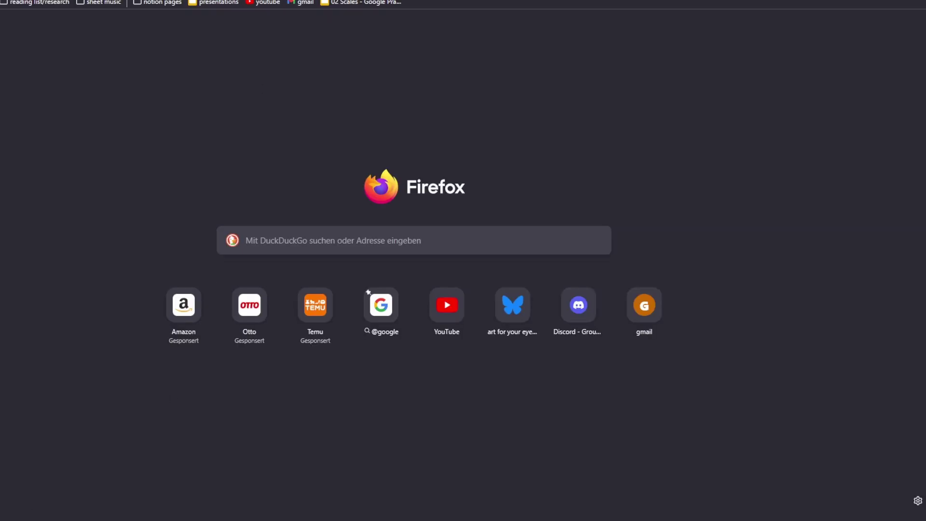
pyautogui.write('cor')
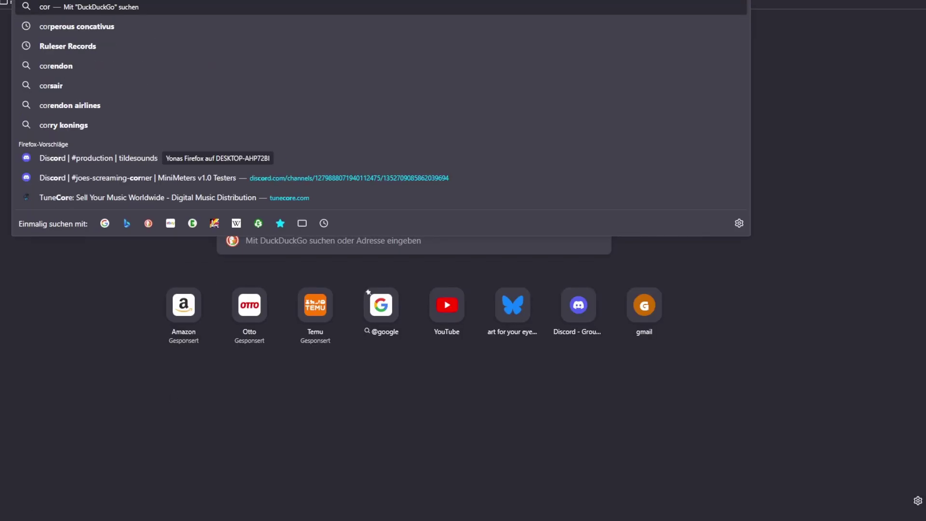
pyautogui.write('per')
pyautogui.moveTo(352, 1)
pyautogui.mouseDown()
pyautogui.moveTo(427, 128)
pyautogui.moveTo(351, 18)
pyautogui.mouseUp()
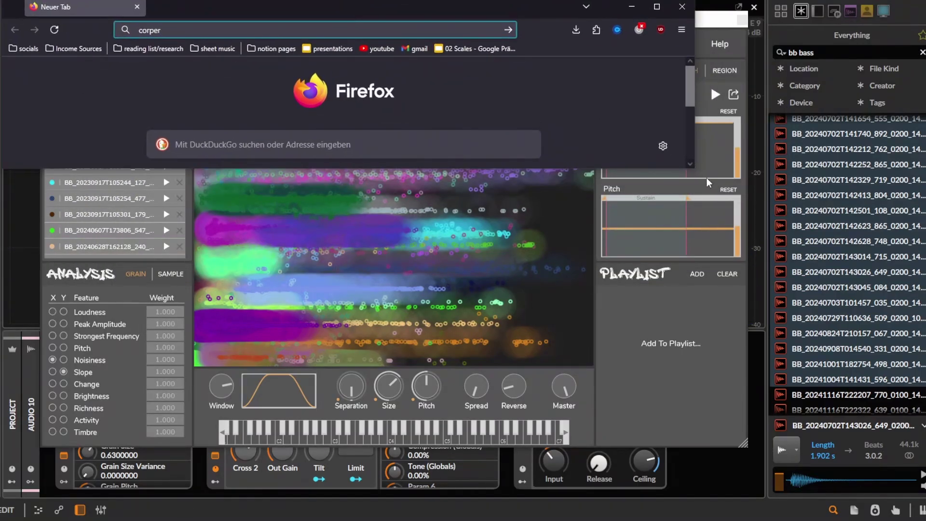
pyautogui.moveTo(696, 168); pyautogui.dragTo(925, 458)
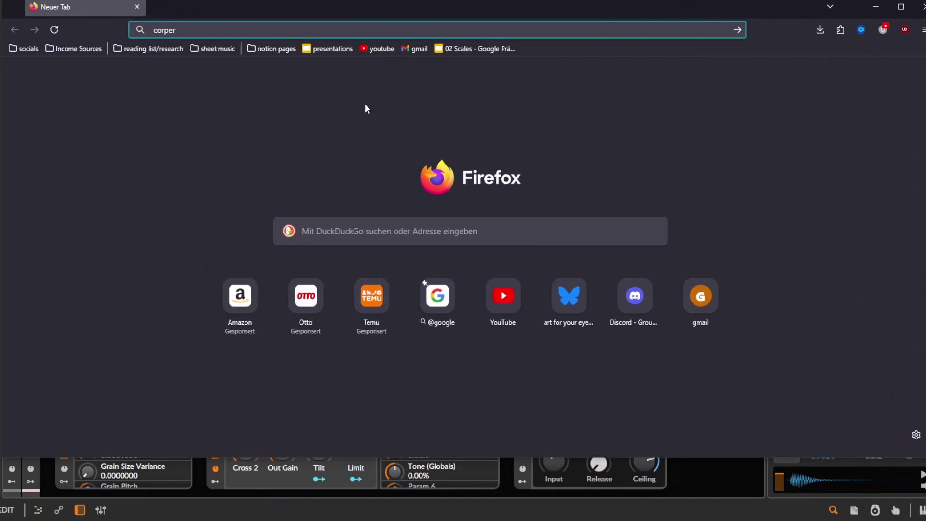
# - Correct the address text to "corperous" and open the suggested Corperous Concativus v2.1 page on Gumroad
pyautogui.write('our con')
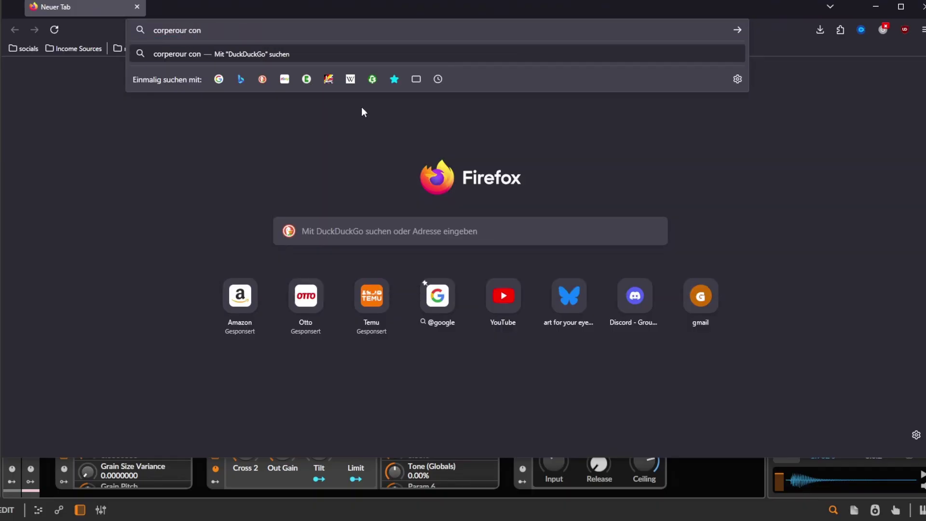
pyautogui.press('BackSpace')
pyautogui.press('BackSpace')
pyautogui.press('BackSpace')
pyautogui.press('BackSpace')
pyautogui.press('BackSpace')
pyautogui.write('s')
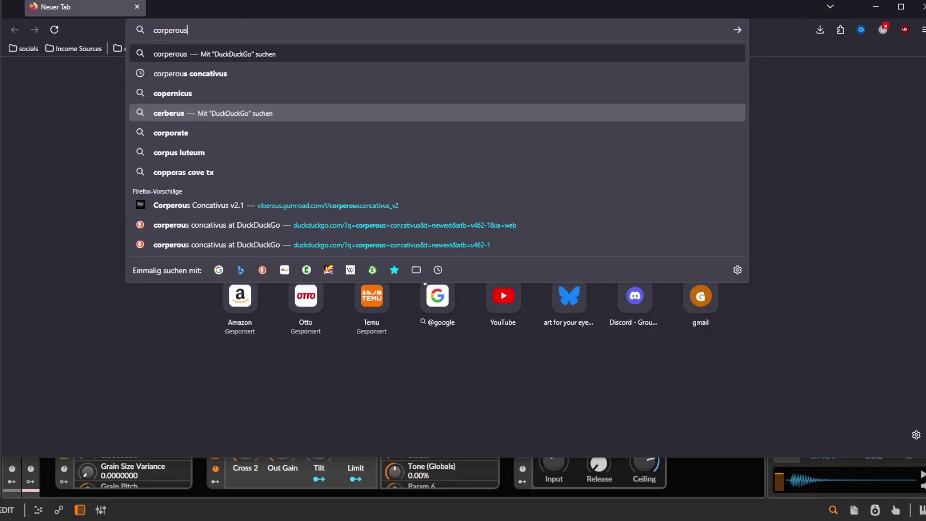
pyautogui.press('Down')
pyautogui.press('Down')
pyautogui.press('Down')
pyautogui.press('Down')
pyautogui.press('Down')
pyautogui.press('Down')
pyautogui.press('Down')
pyautogui.press('Return')
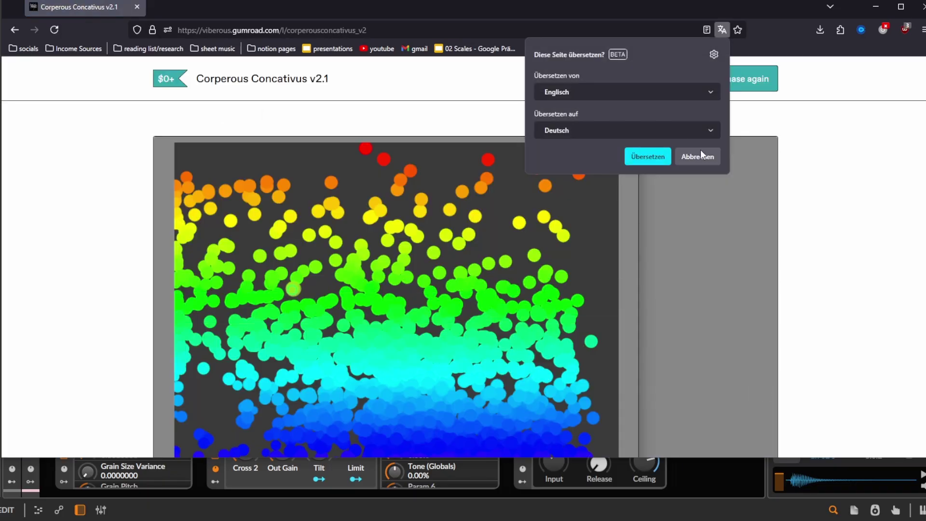
# - Decline the page translation and examine the Corperous Concativus device images, description and compatibility notes
pyautogui.click(701, 154)
pyautogui.scroll(-5, 412, 213)
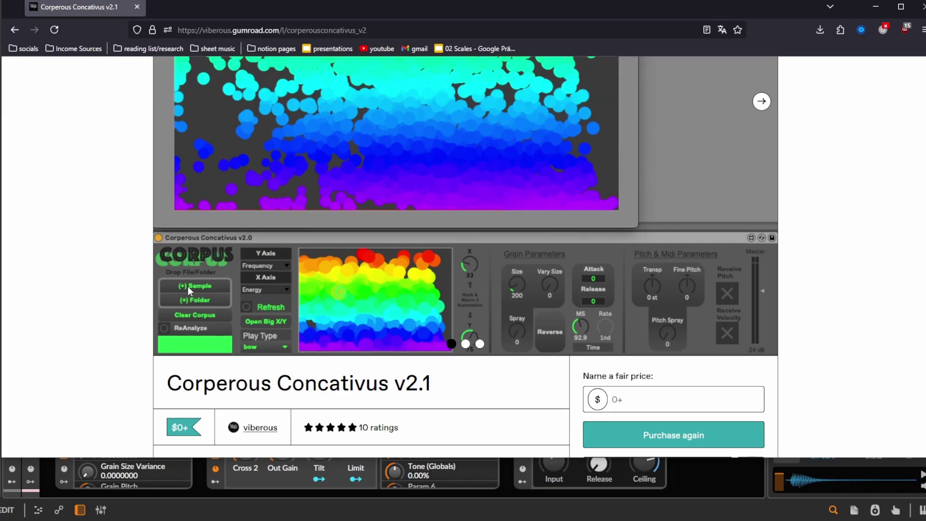
pyautogui.scroll(6, 379, 239)
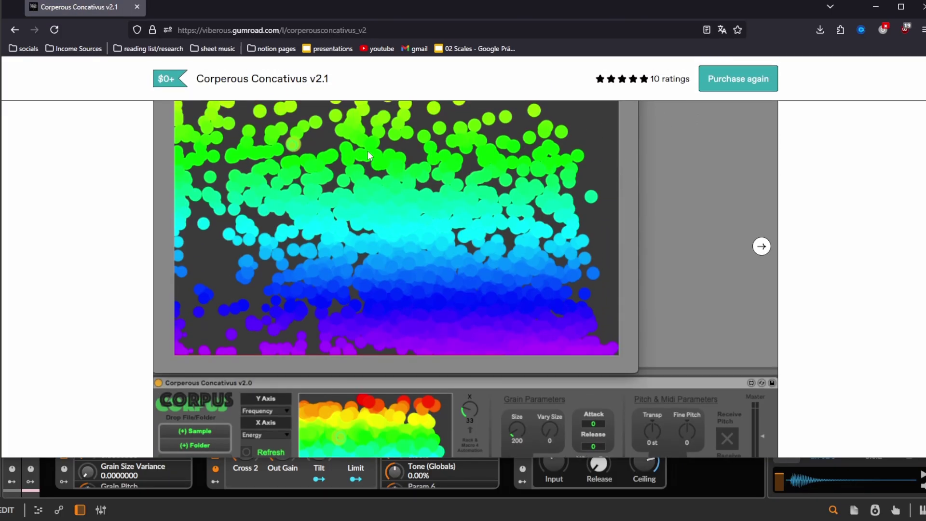
pyautogui.scroll(-6, 493, 316)
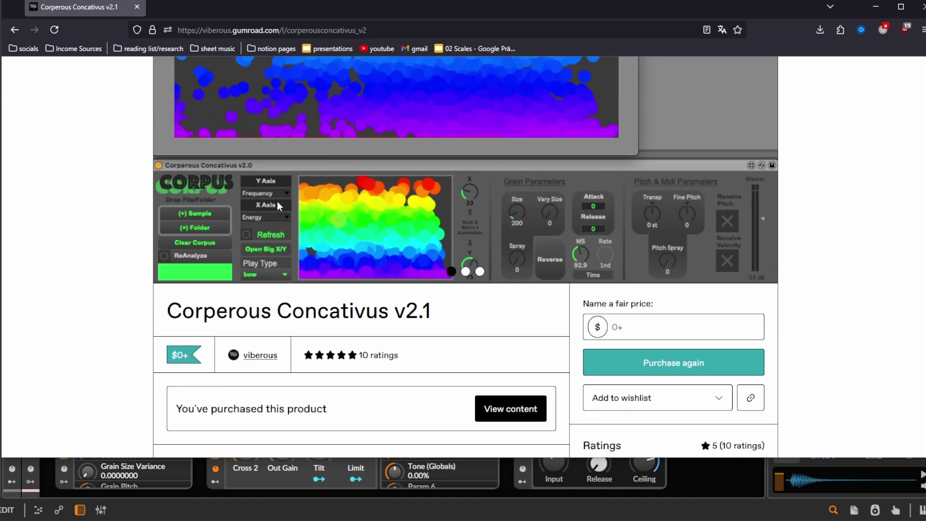
pyautogui.scroll(-15, 475, 226)
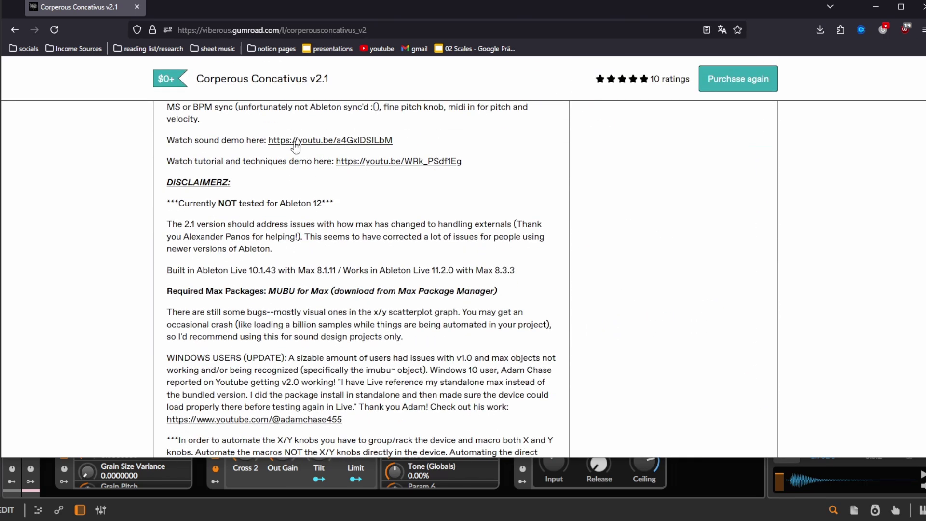
# - Look up "audiostellar" from the address bar and open the AudioStellar website
pyautogui.hotkey('ctrl', 'l')
pyautogui.write('audiostellar')
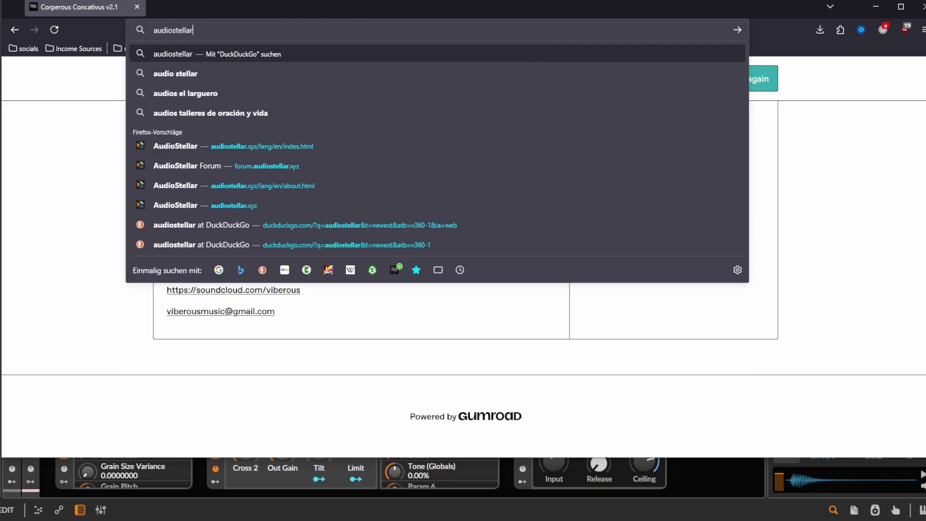
pyautogui.click(269, 206)
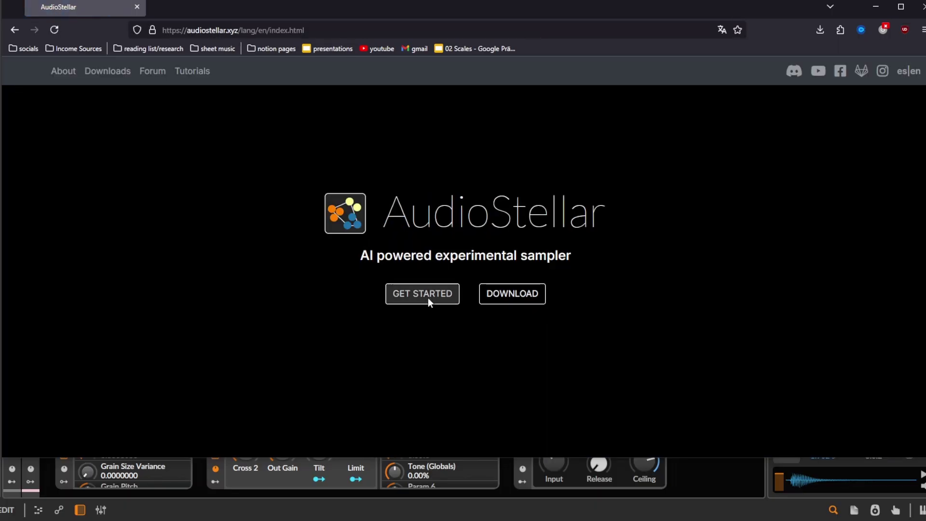
# - Examine the AudioStellar page's descriptions and animations of the Explorer, Particle, Sequence, Morph and OSC units
pyautogui.click(452, 293)
pyautogui.scroll(-10, 452, 298)
pyautogui.scroll(8, 343, 300)
pyautogui.scroll(-8, 389, 291)
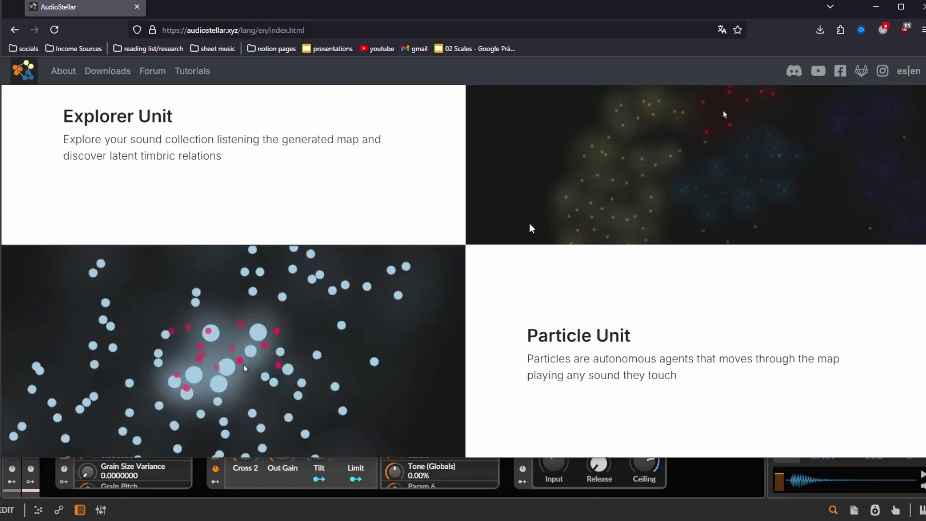
pyautogui.scroll(-4, 355, 131)
pyautogui.scroll(5, 368, 325)
pyautogui.scroll(-9, 251, 203)
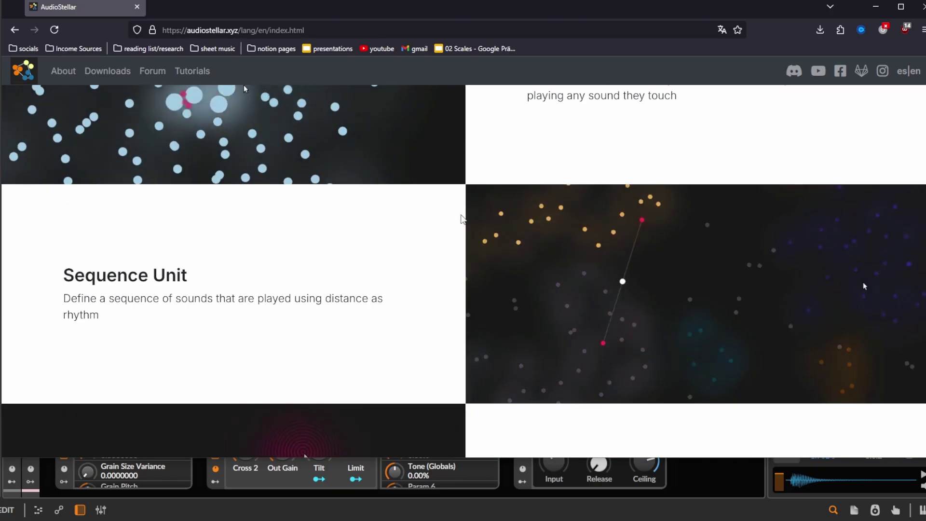
pyautogui.scroll(1, 309, 299)
pyautogui.scroll(1, 309, 299)
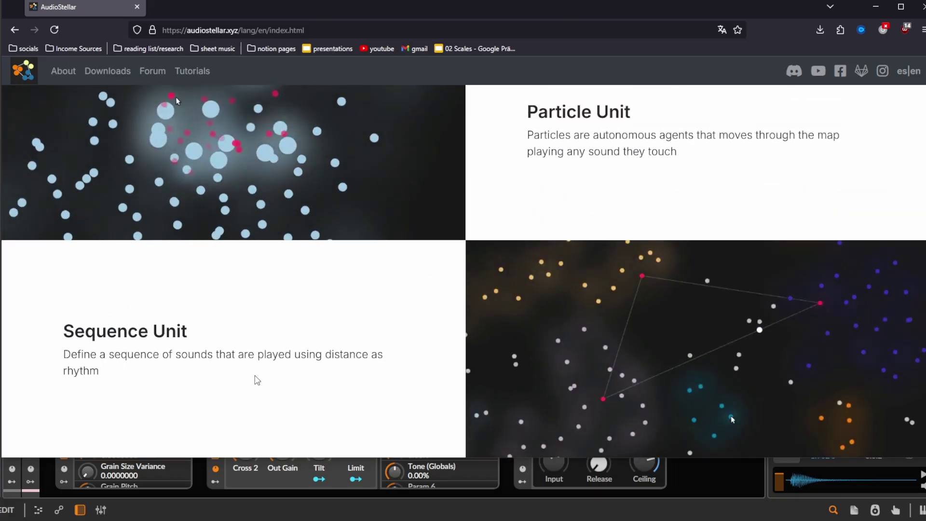
pyautogui.scroll(-1, 605, 173)
pyautogui.scroll(1, 605, 173)
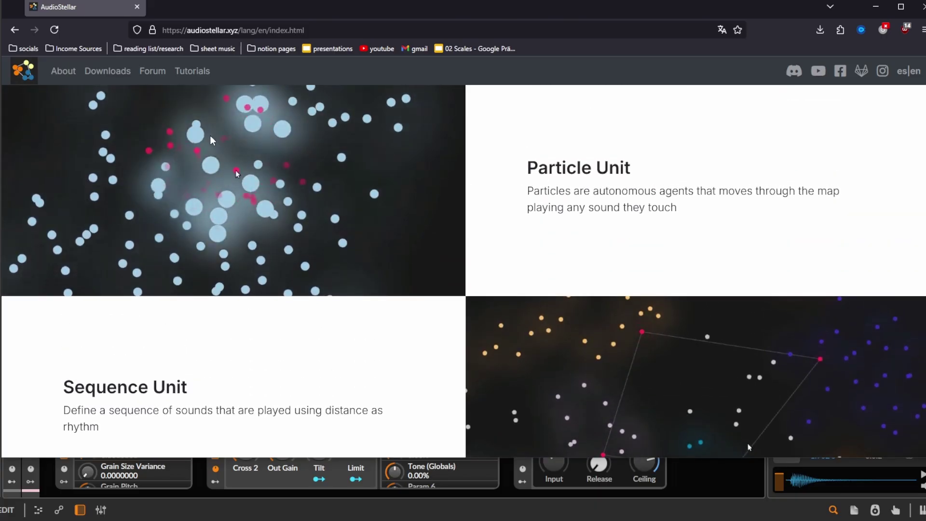
pyautogui.scroll(-6, 605, 172)
pyautogui.scroll(-10, 341, 327)
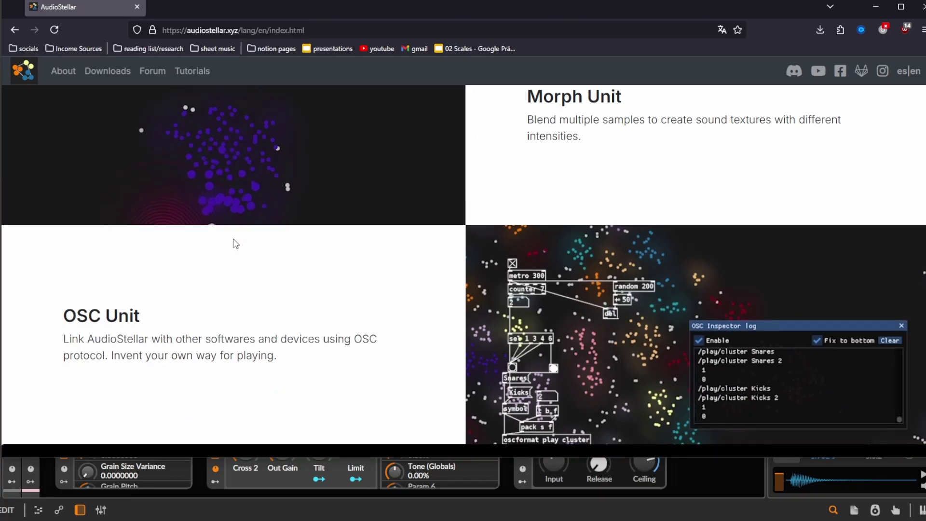
pyautogui.scroll(15, 219, 254)
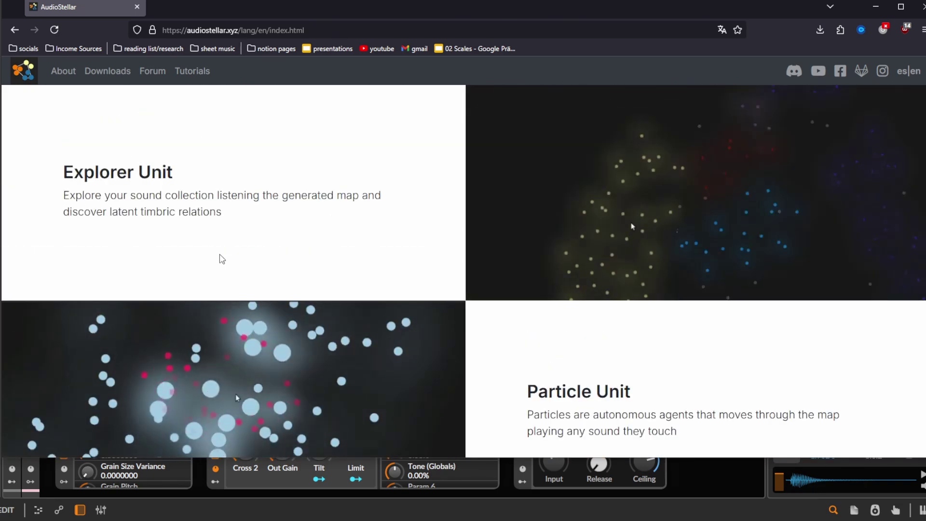
# - Look up "data mind audi" from the address bar and load the DataMind Audio website at datamindaudio.ai
pyautogui.click(233, 30)
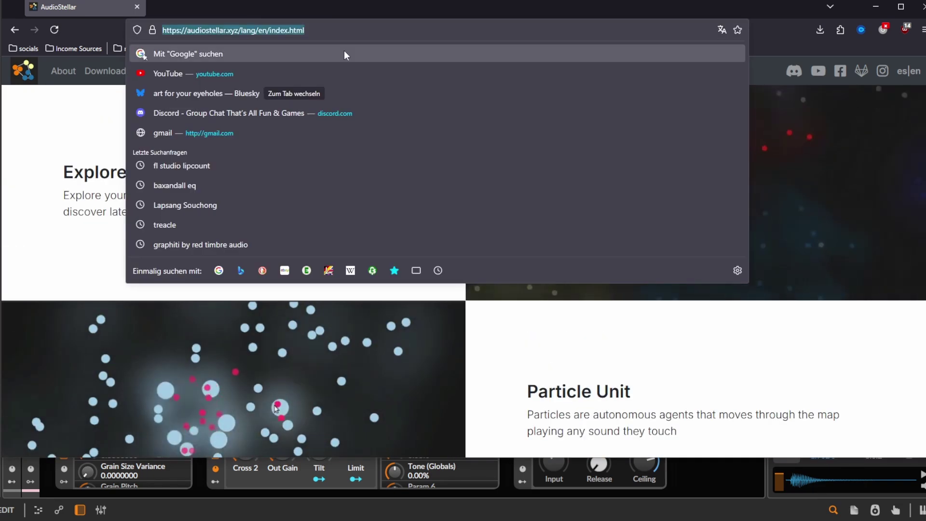
pyautogui.write('cdat')
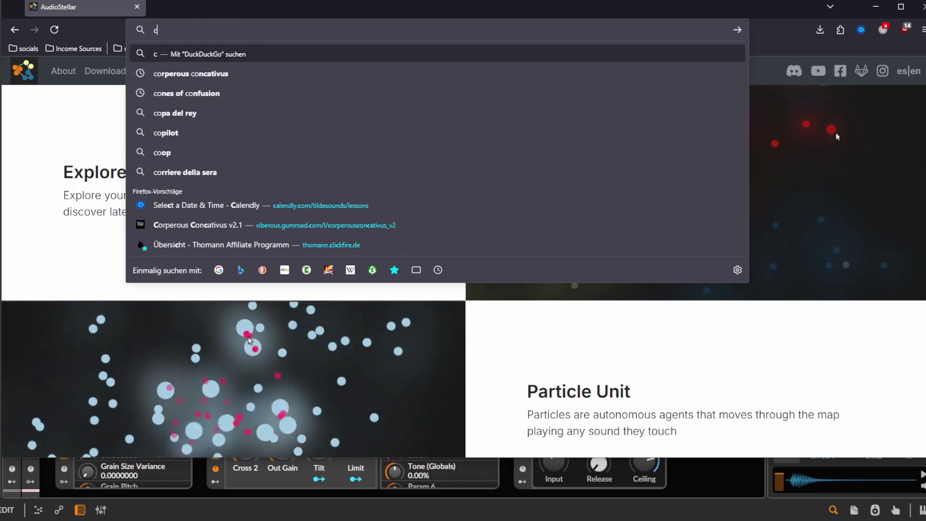
pyautogui.press('BackSpace')
pyautogui.press('BackSpace')
pyautogui.press('BackSpace')
pyautogui.press('BackSpace')
pyautogui.write('data mind audi')
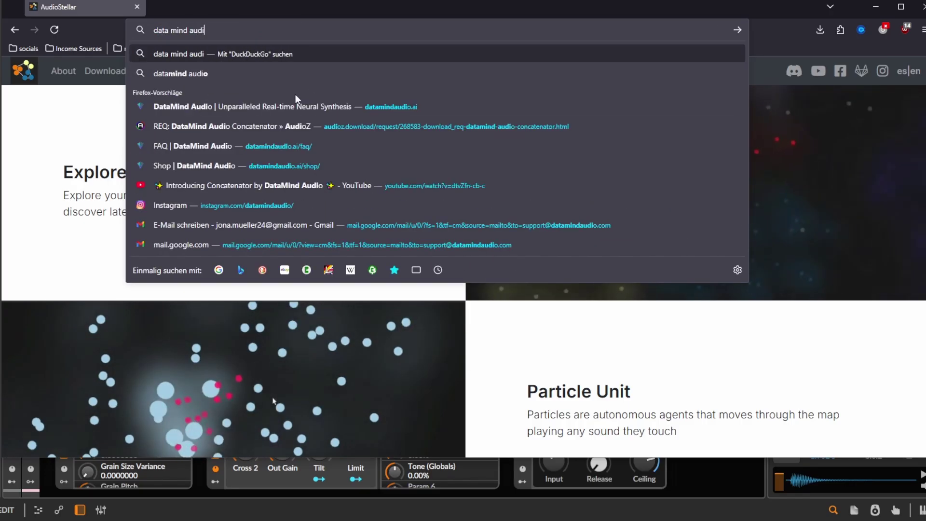
pyautogui.click(295, 102)
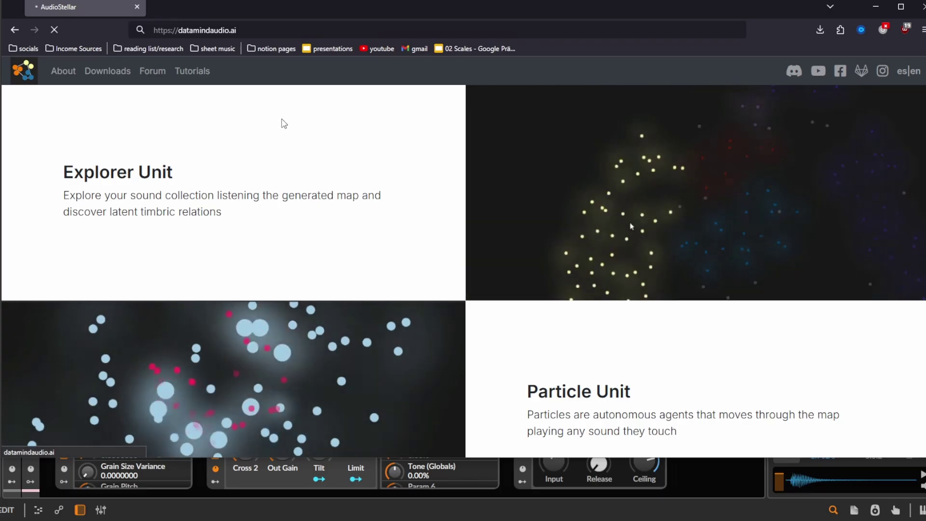
pyautogui.click(296, 29)
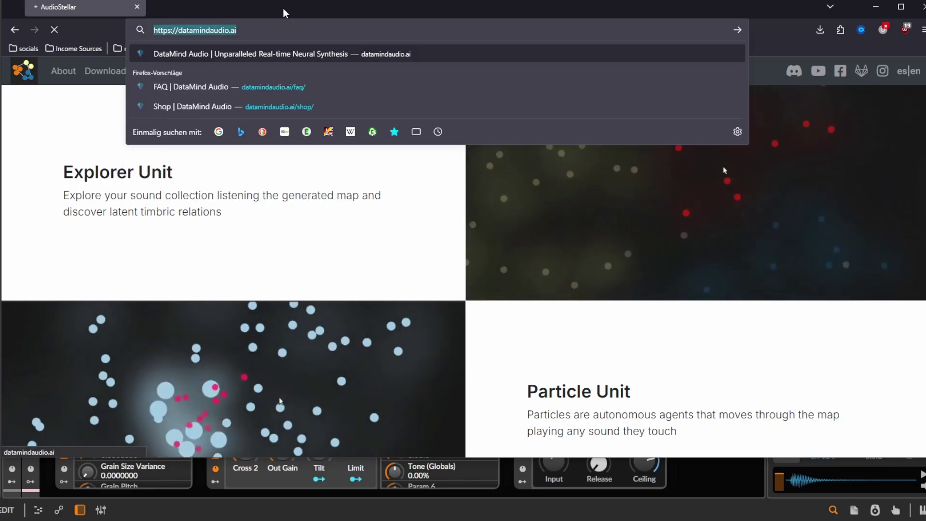
pyautogui.click(261, 29)
pyautogui.press('Return')
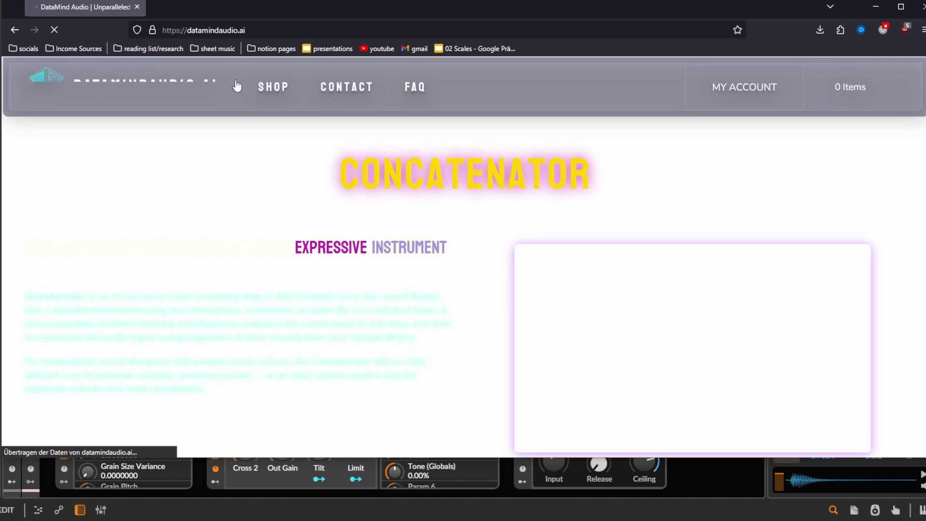
# - Look over the Concatenator description and demo videos on the DataMind Audio page
pyautogui.scroll(-10, 230, 122)
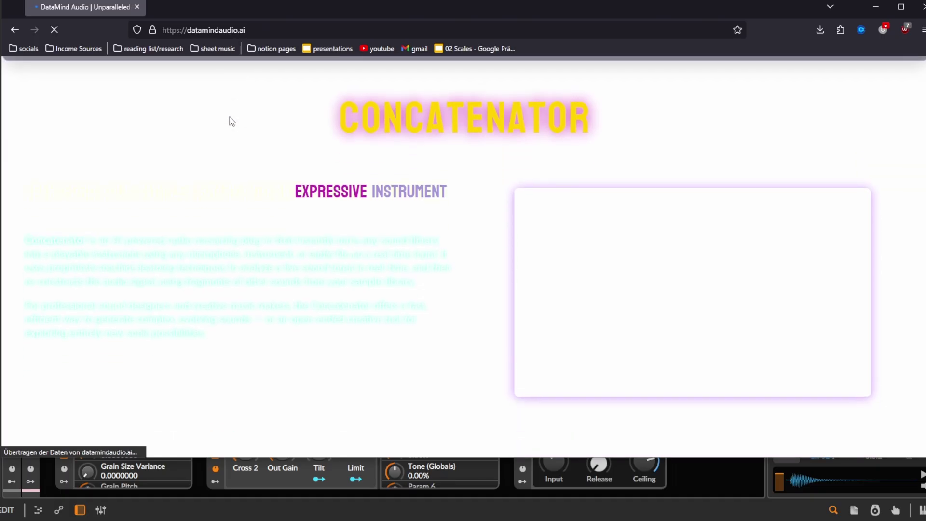
pyautogui.scroll(4, 240, 115)
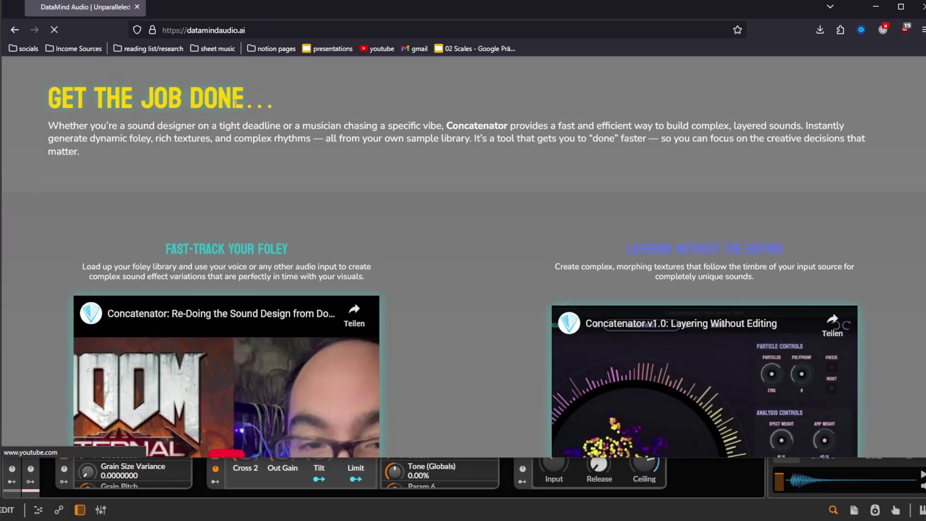
pyautogui.scroll(-10, 235, 103)
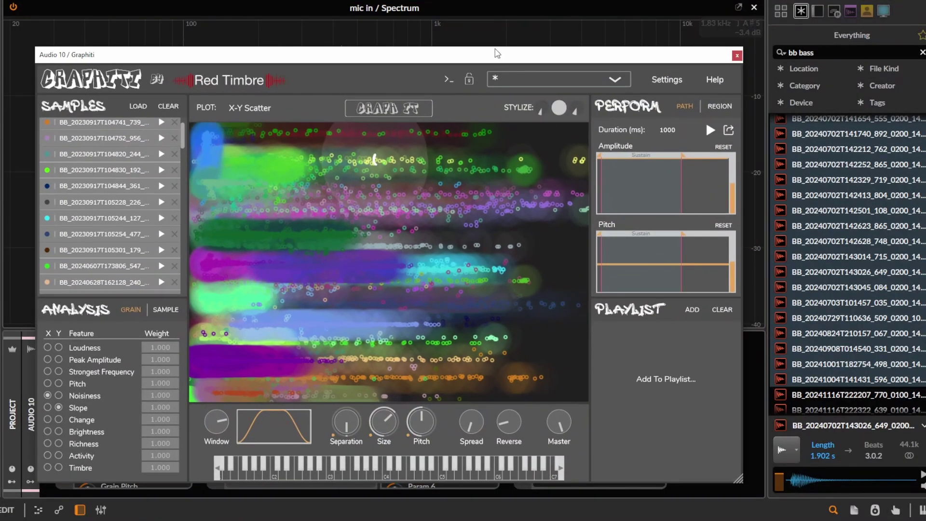
# - Back in Bitwig Studio, shift the Graphiti plugin window and close it to reveal the full spectrum display
pyautogui.moveTo(497, 53); pyautogui.dragTo(536, 65)
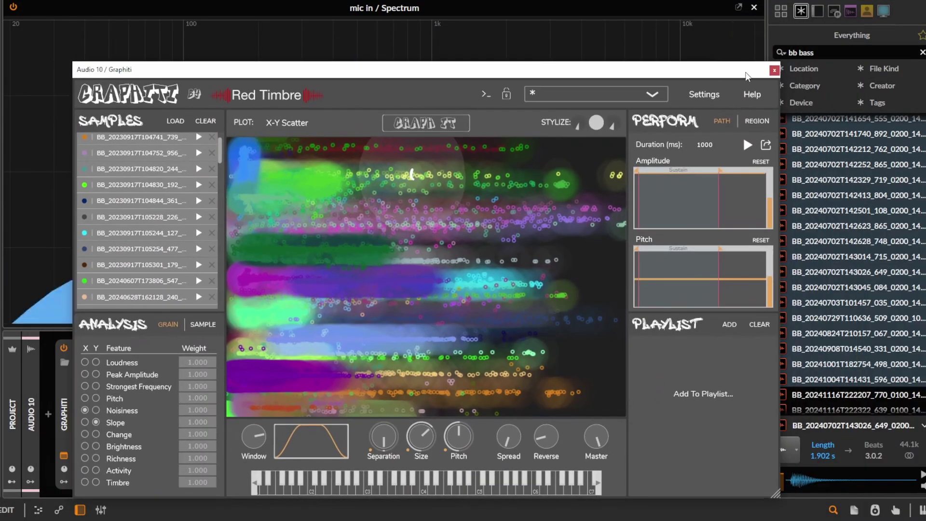
pyautogui.click(775, 71)
pyautogui.click(710, 72)
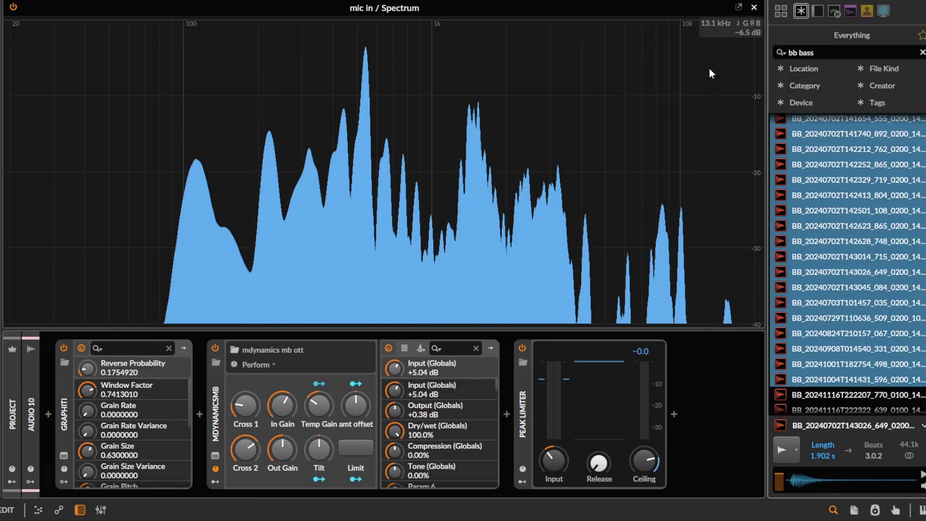